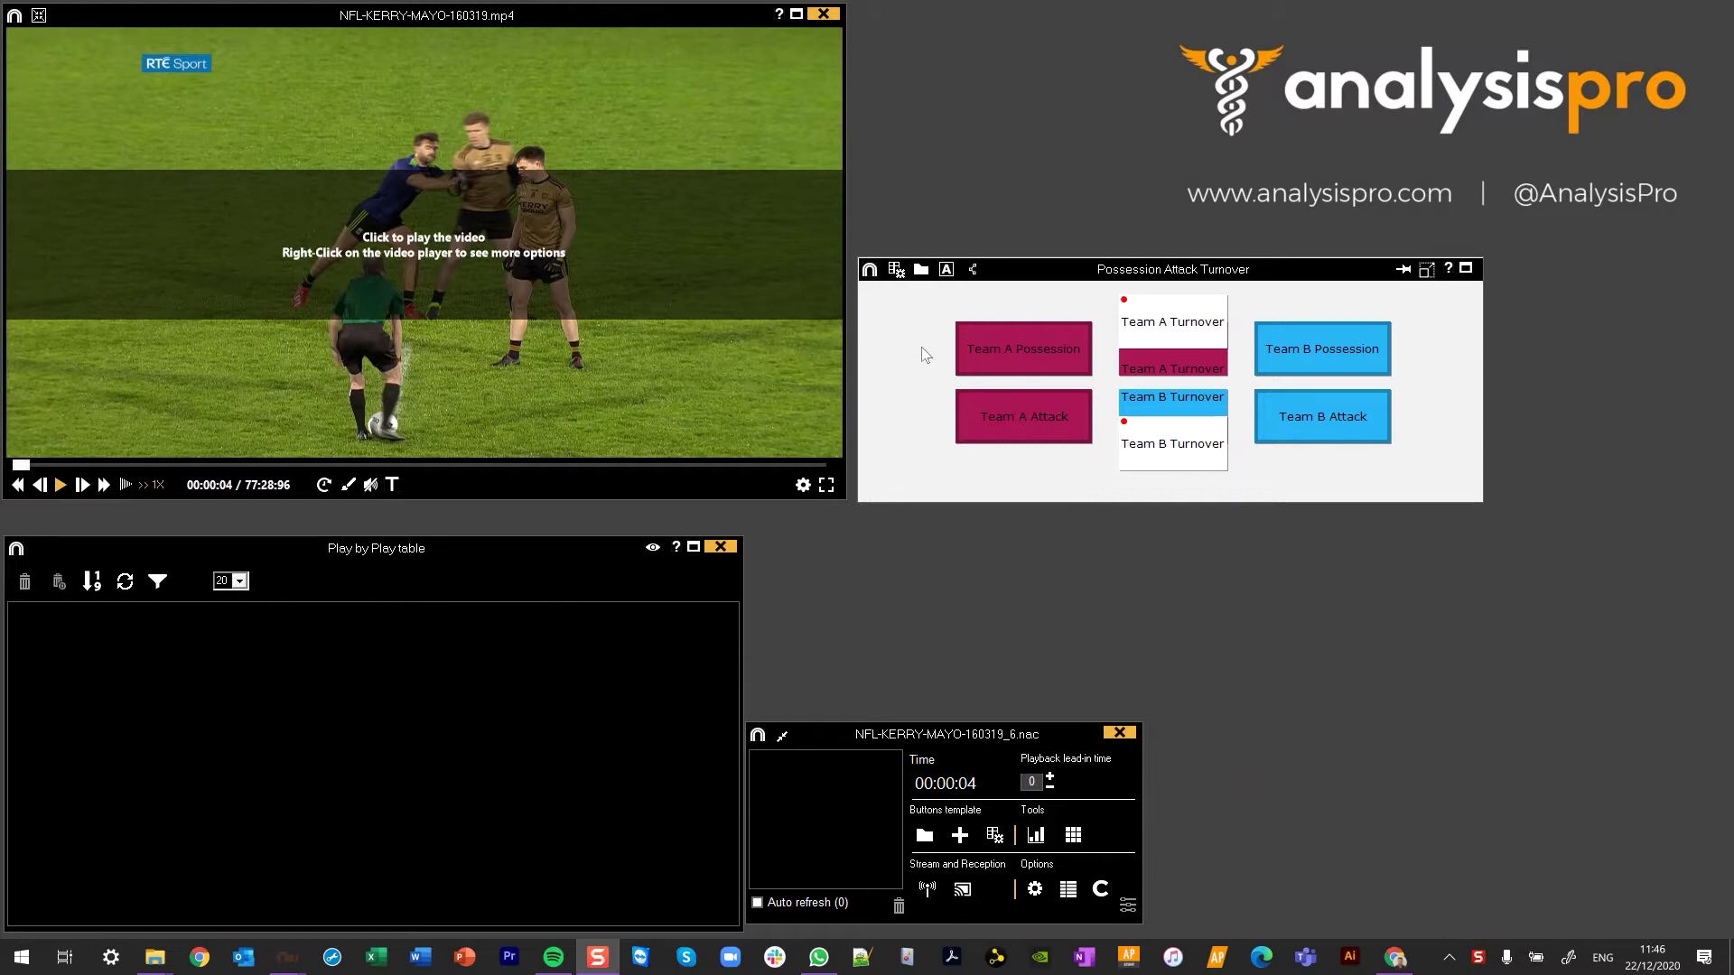
# - Play the match, tagging Team A Possession, Attack, Turnover and Team B Attack, Turnover, then edit the template
pyautogui.click(569, 199)
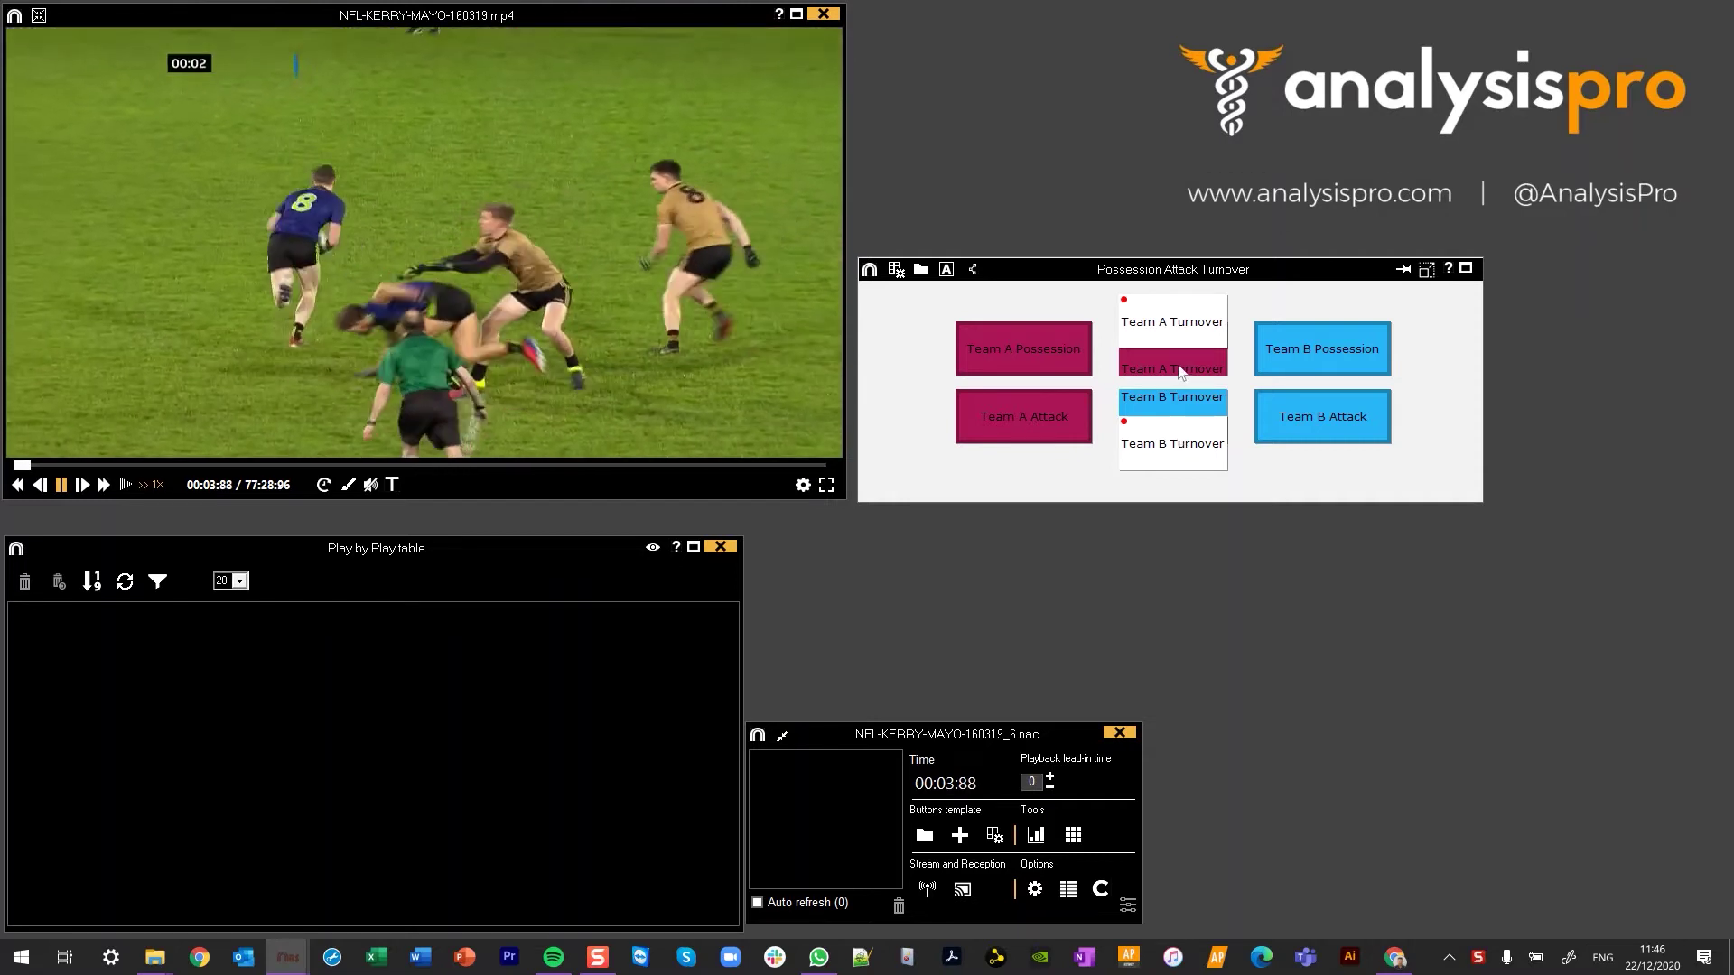
pyautogui.click(1071, 359)
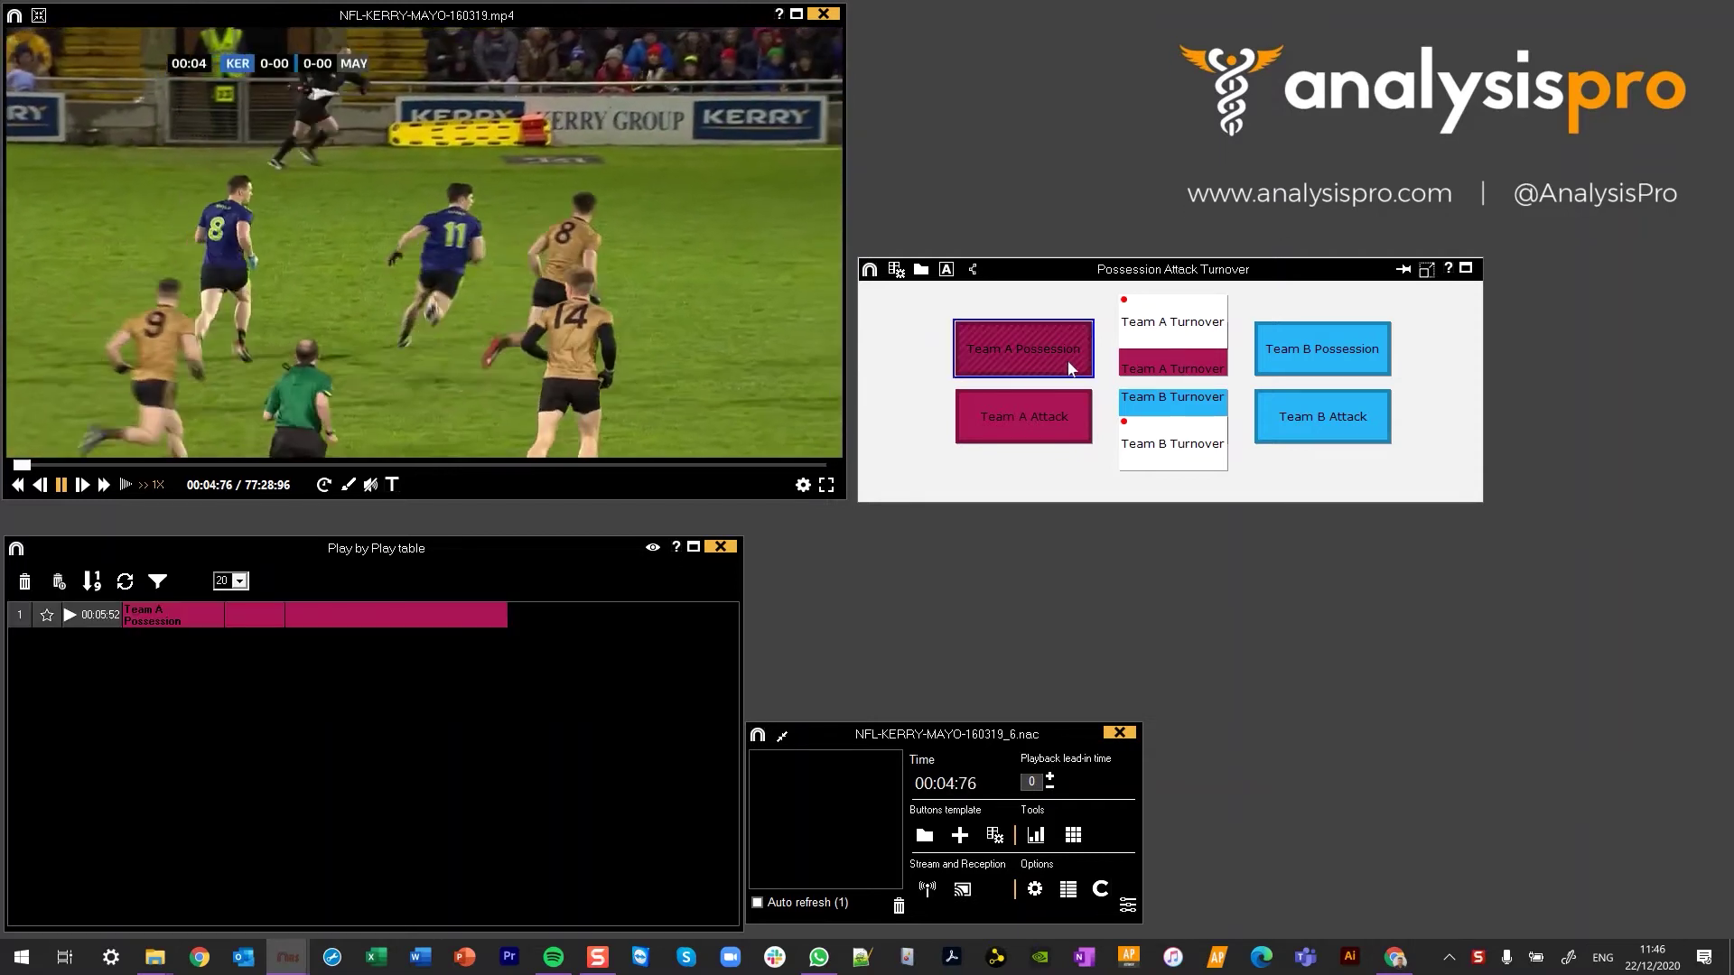
pyautogui.click(1053, 424)
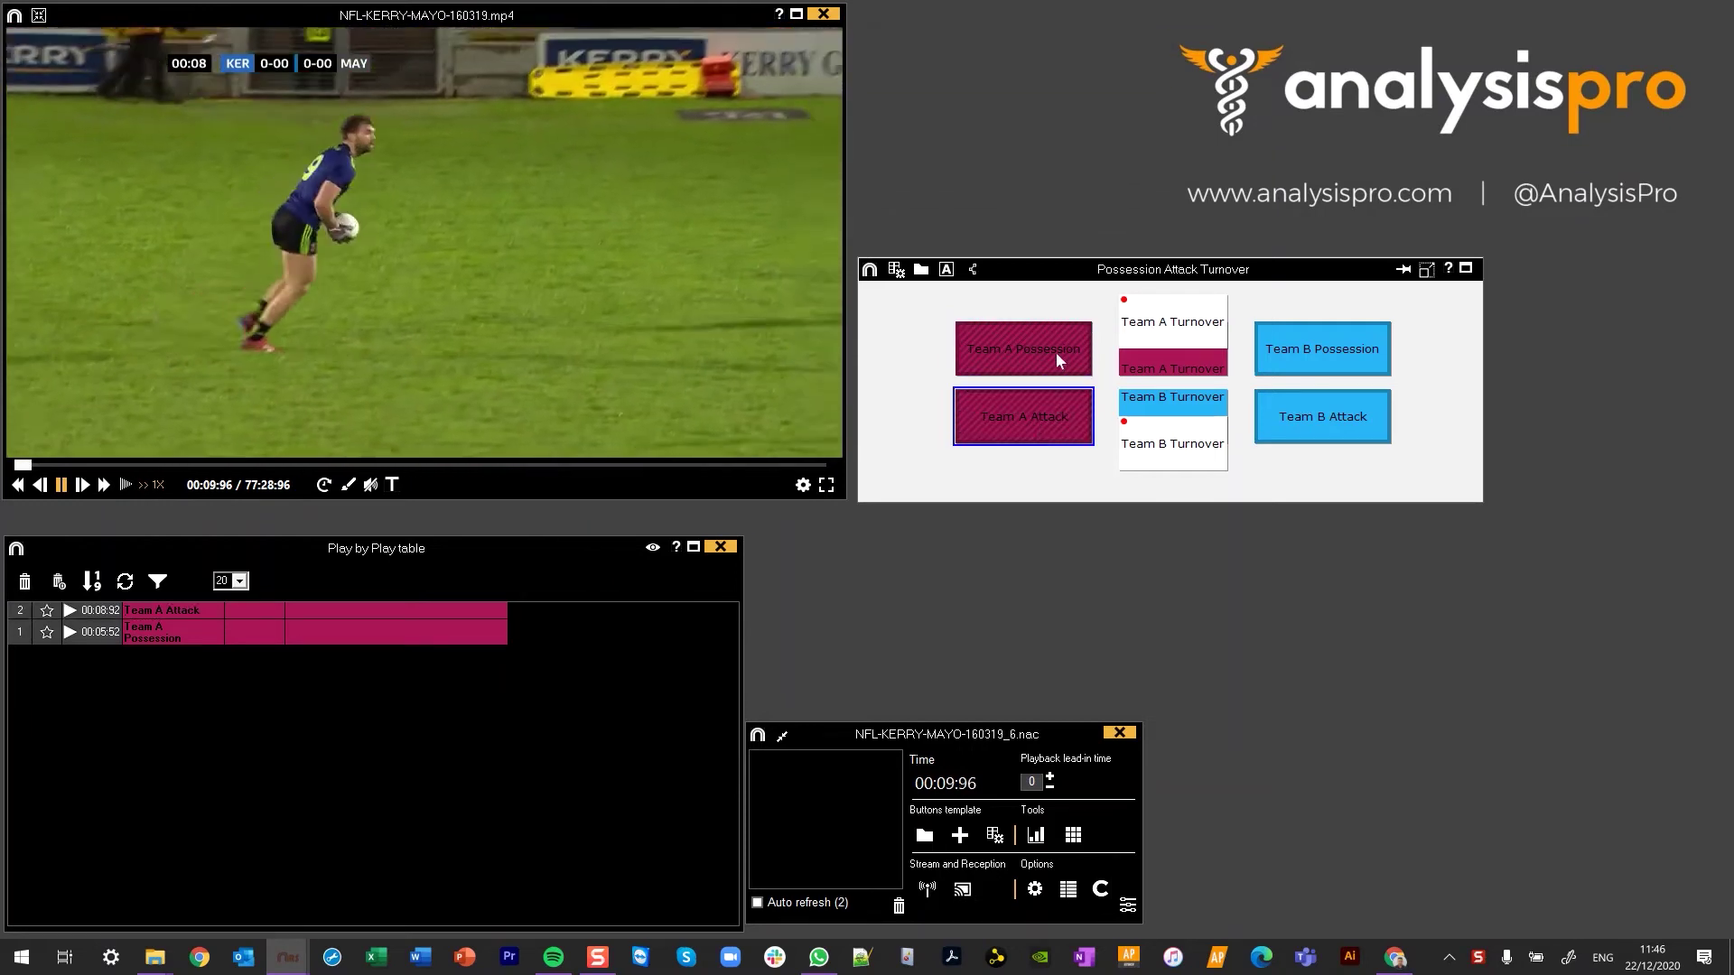
pyautogui.click(1177, 313)
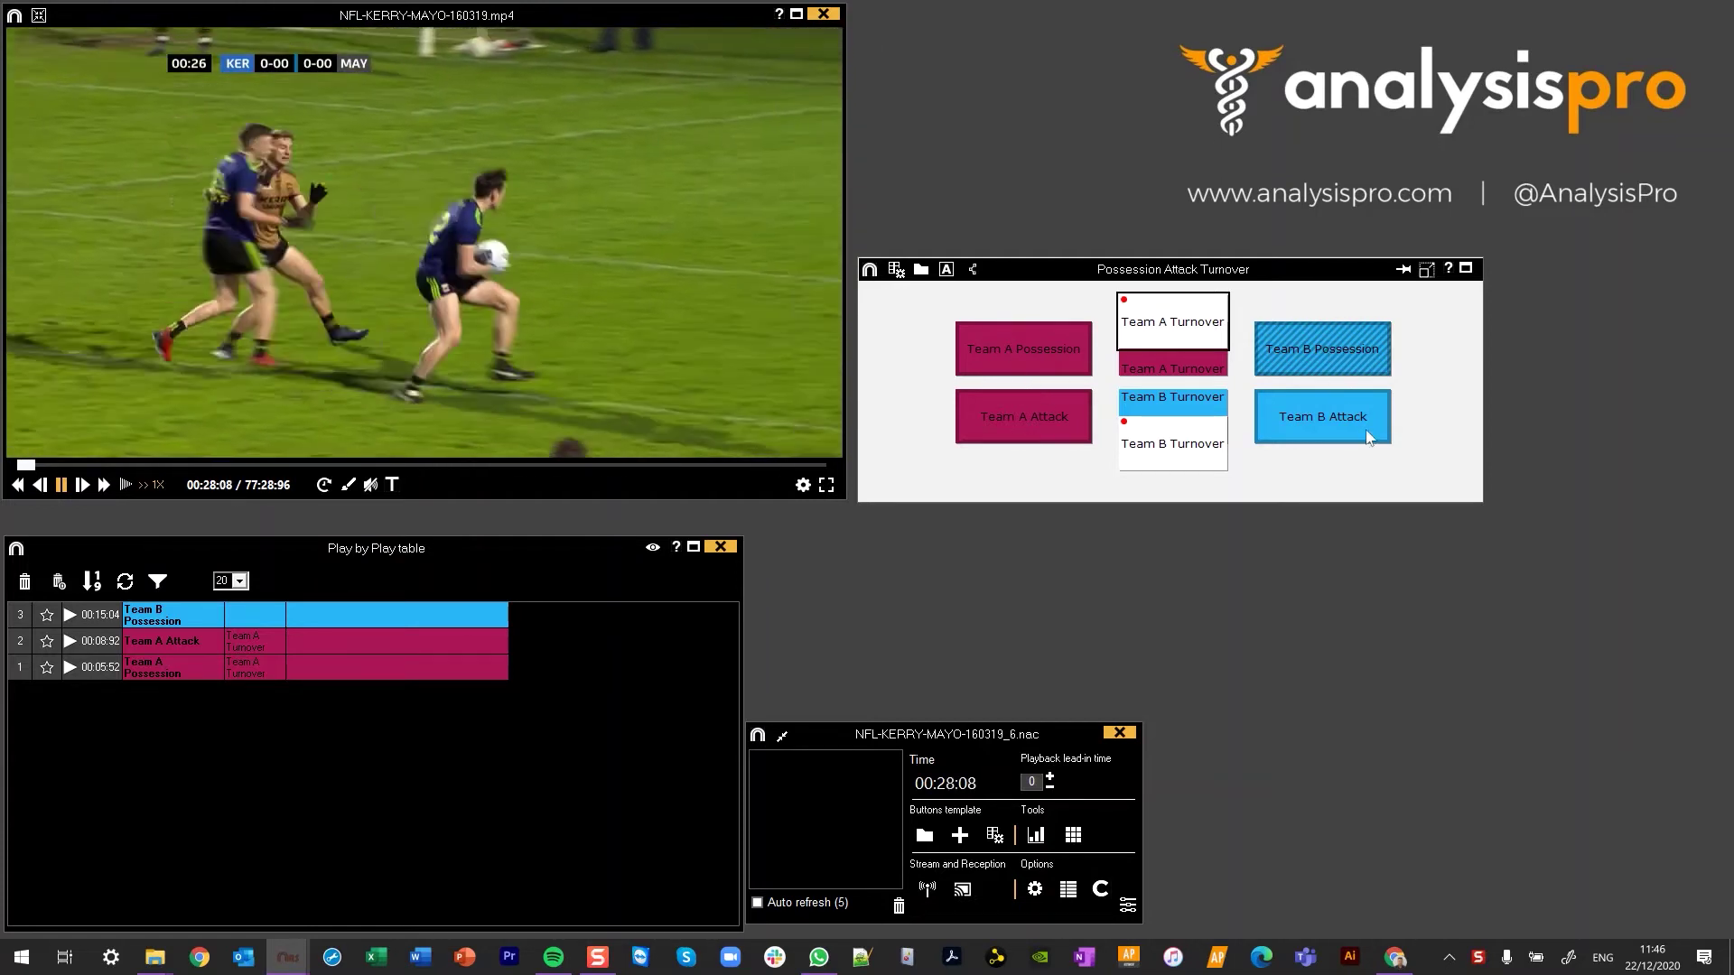
pyautogui.click(1320, 420)
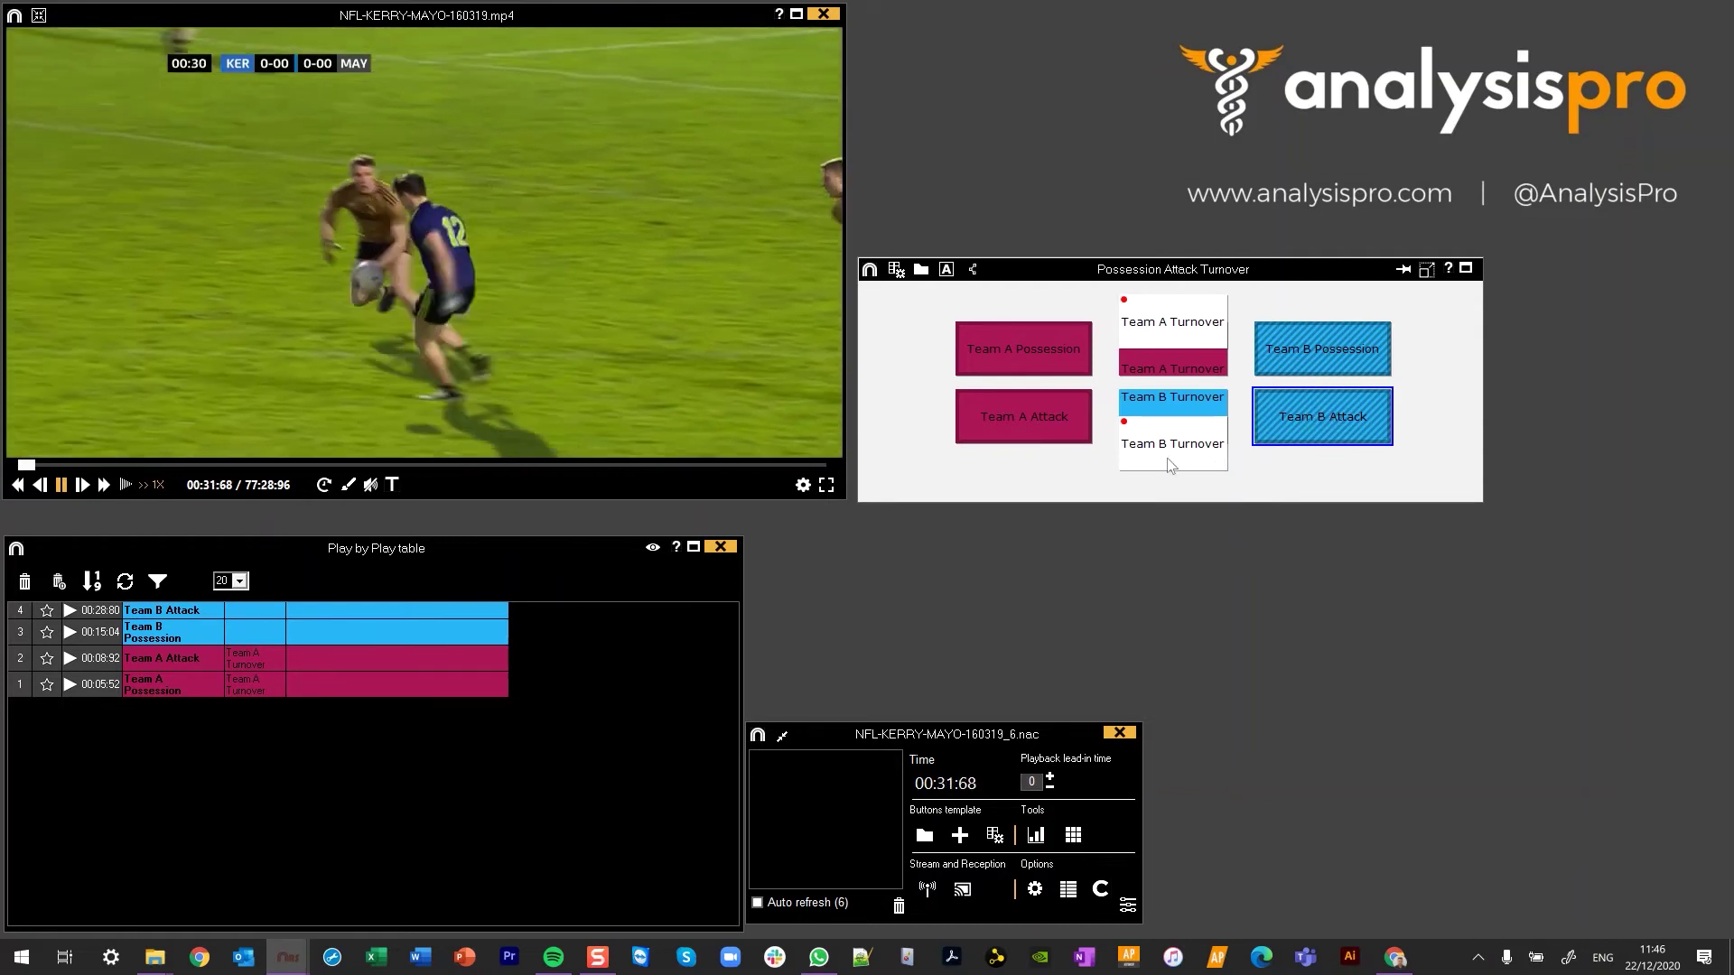
pyautogui.click(1168, 458)
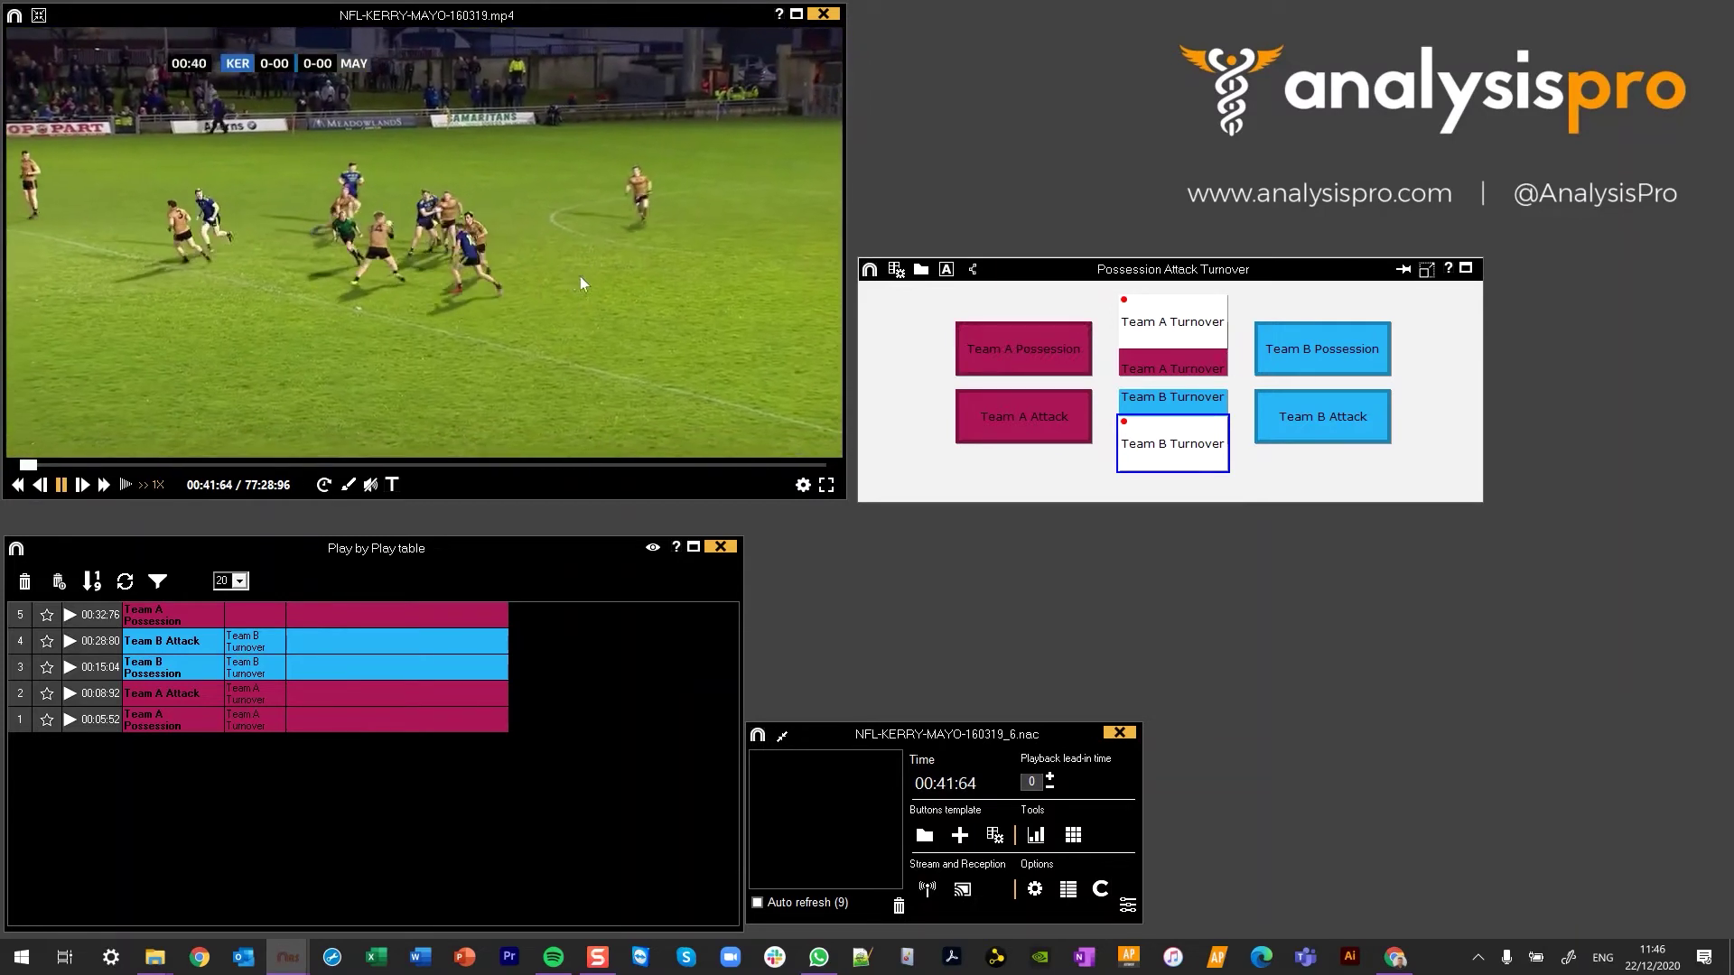
pyautogui.click(896, 270)
# - Inspect both teams' Possession and Attack button settings, including Team B Possession's behaviour and exclusions
pyautogui.click(998, 358)
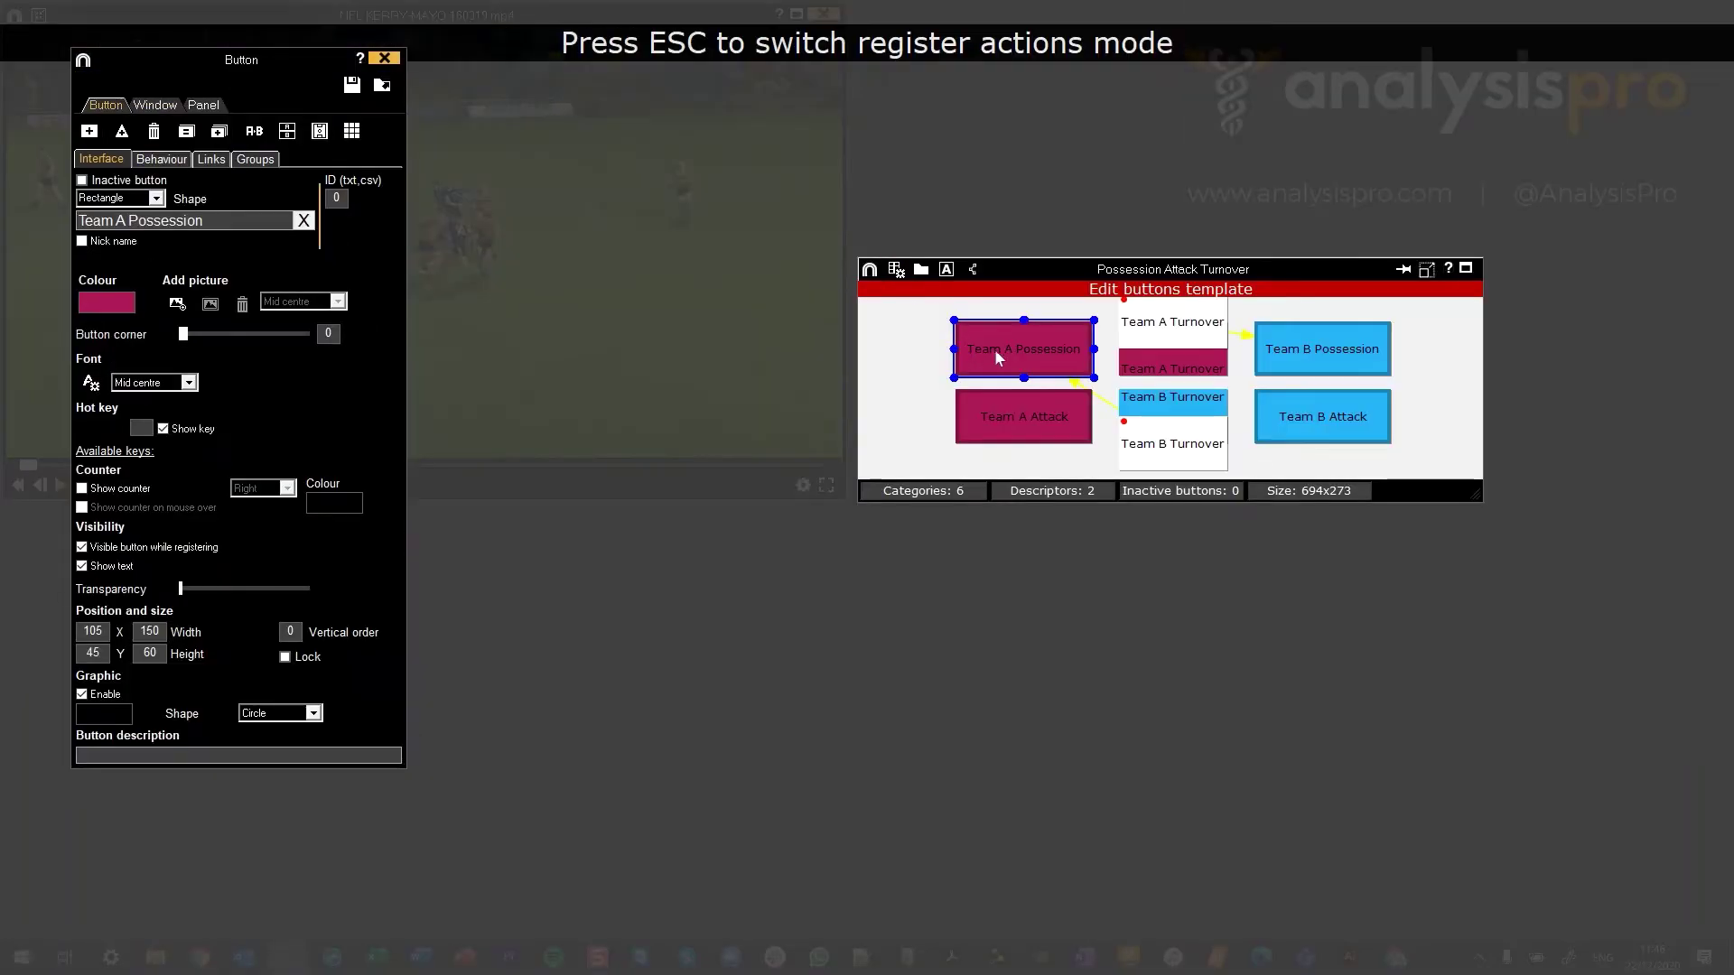
pyautogui.click(1002, 437)
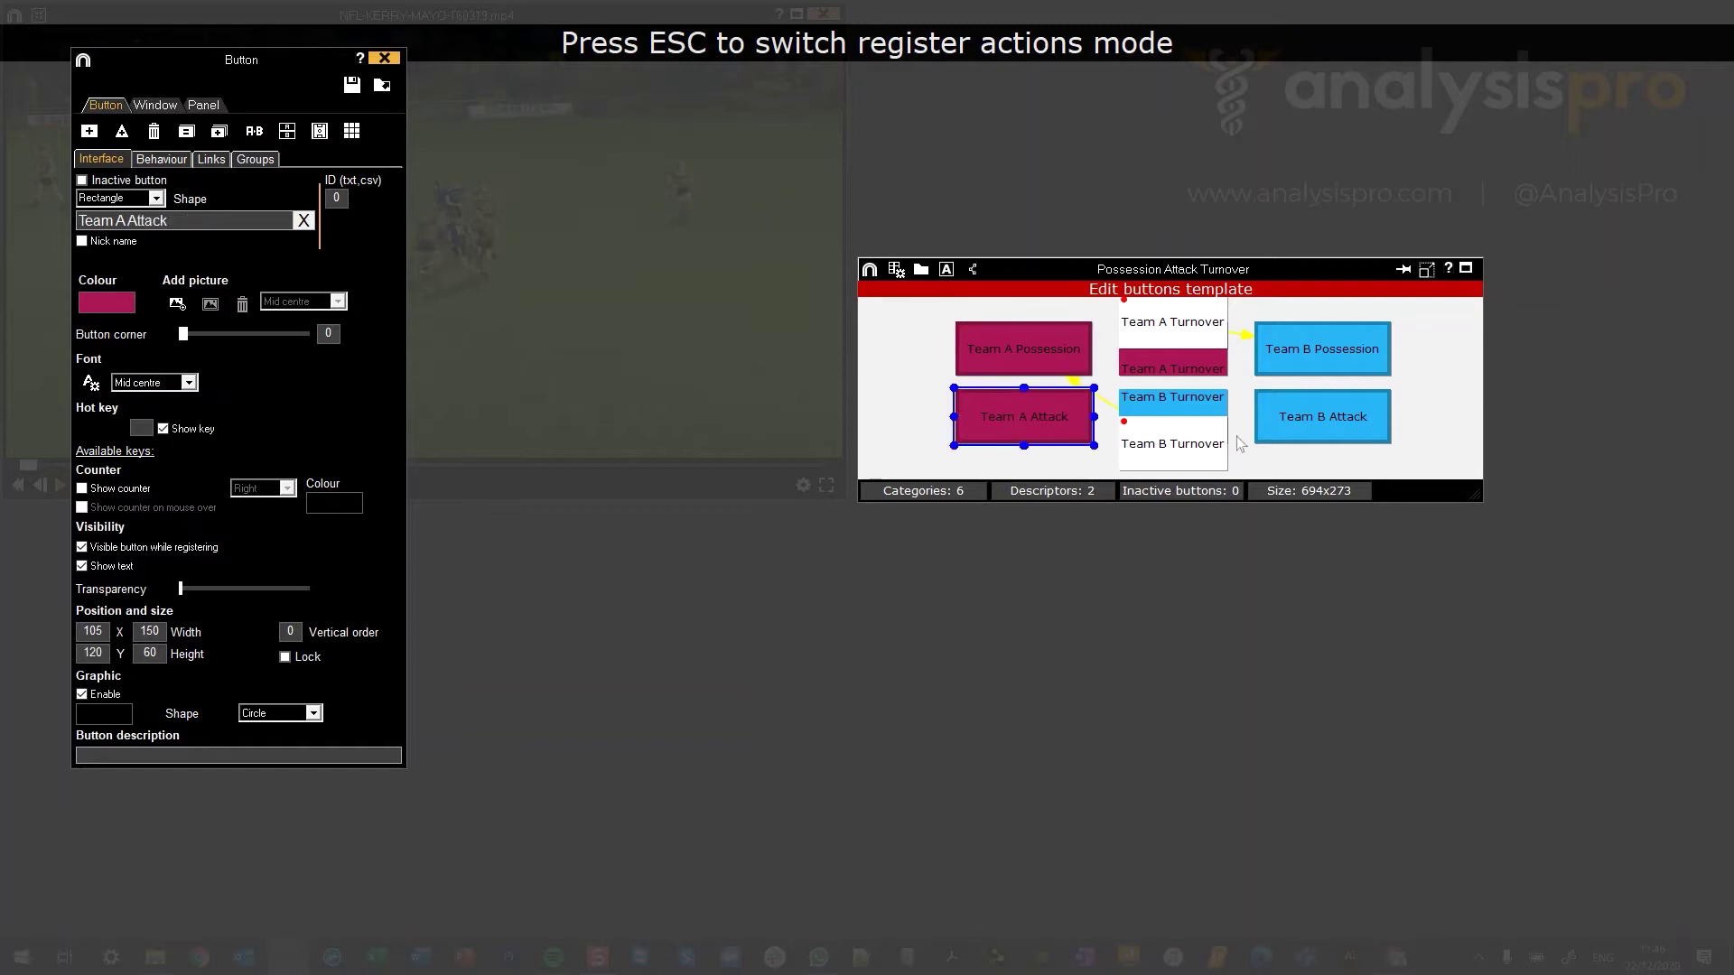
pyautogui.click(1314, 423)
pyautogui.click(1324, 362)
pyautogui.click(155, 163)
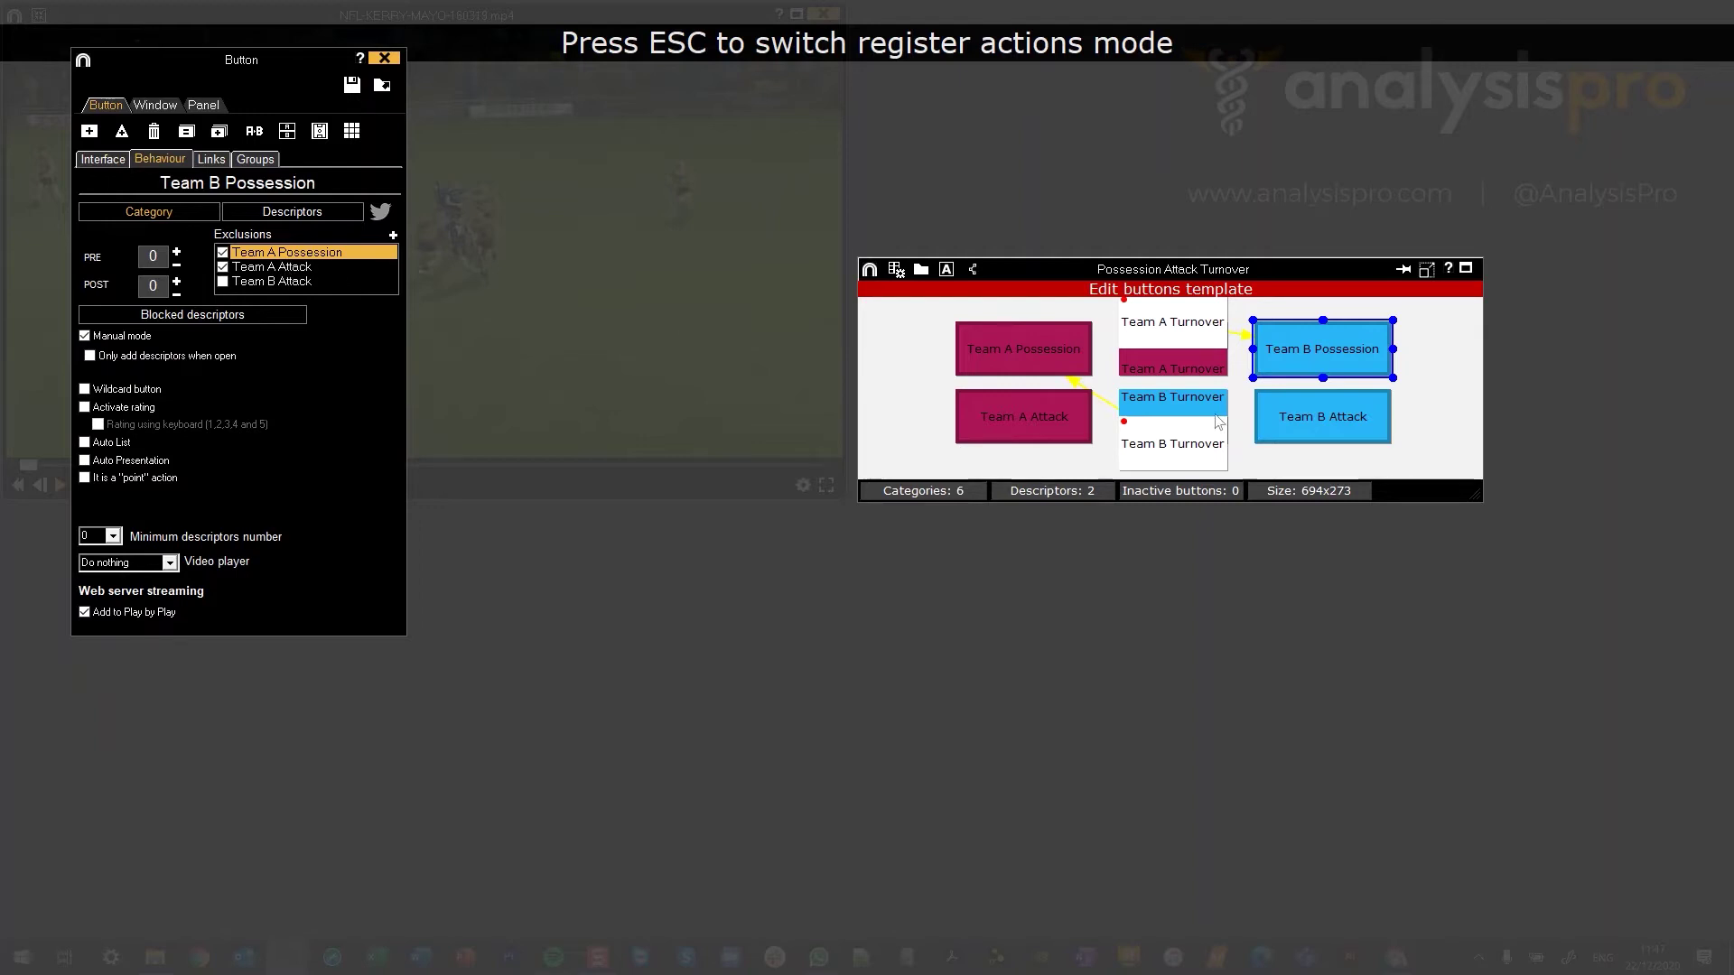
# - Check exclusions for Team B Attack, Team A Possession and Team A Attack, and both Turnover descriptors' options
pyautogui.click(1286, 421)
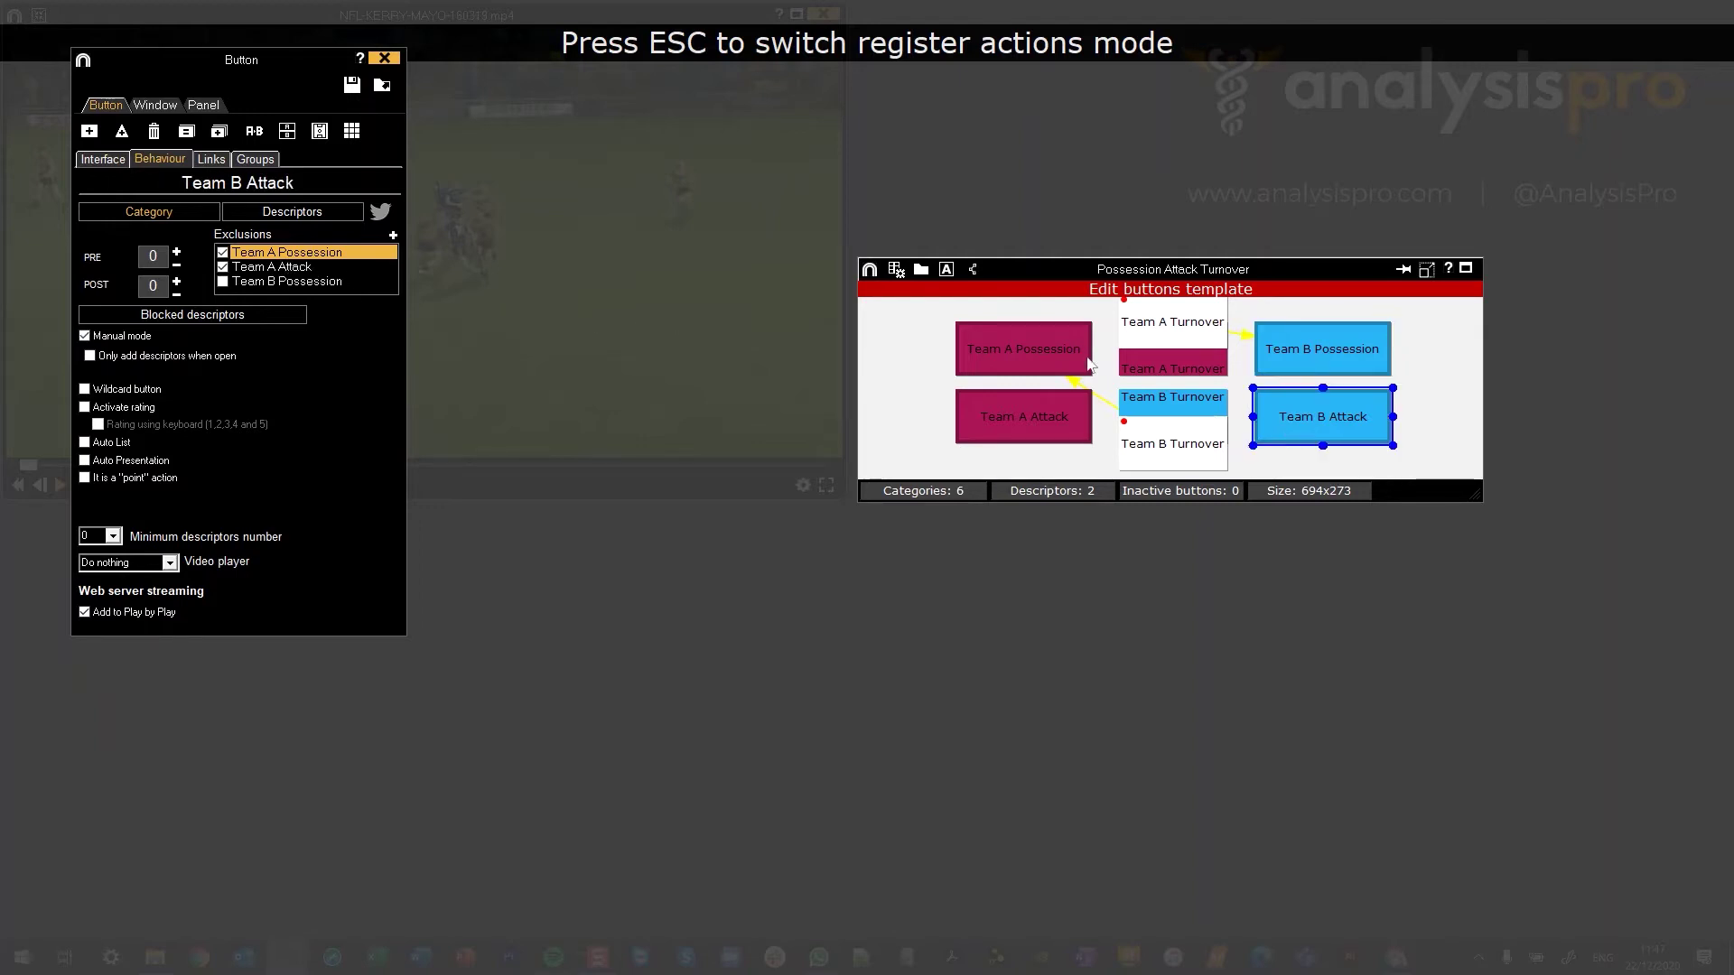
pyautogui.click(1010, 366)
pyautogui.click(1005, 402)
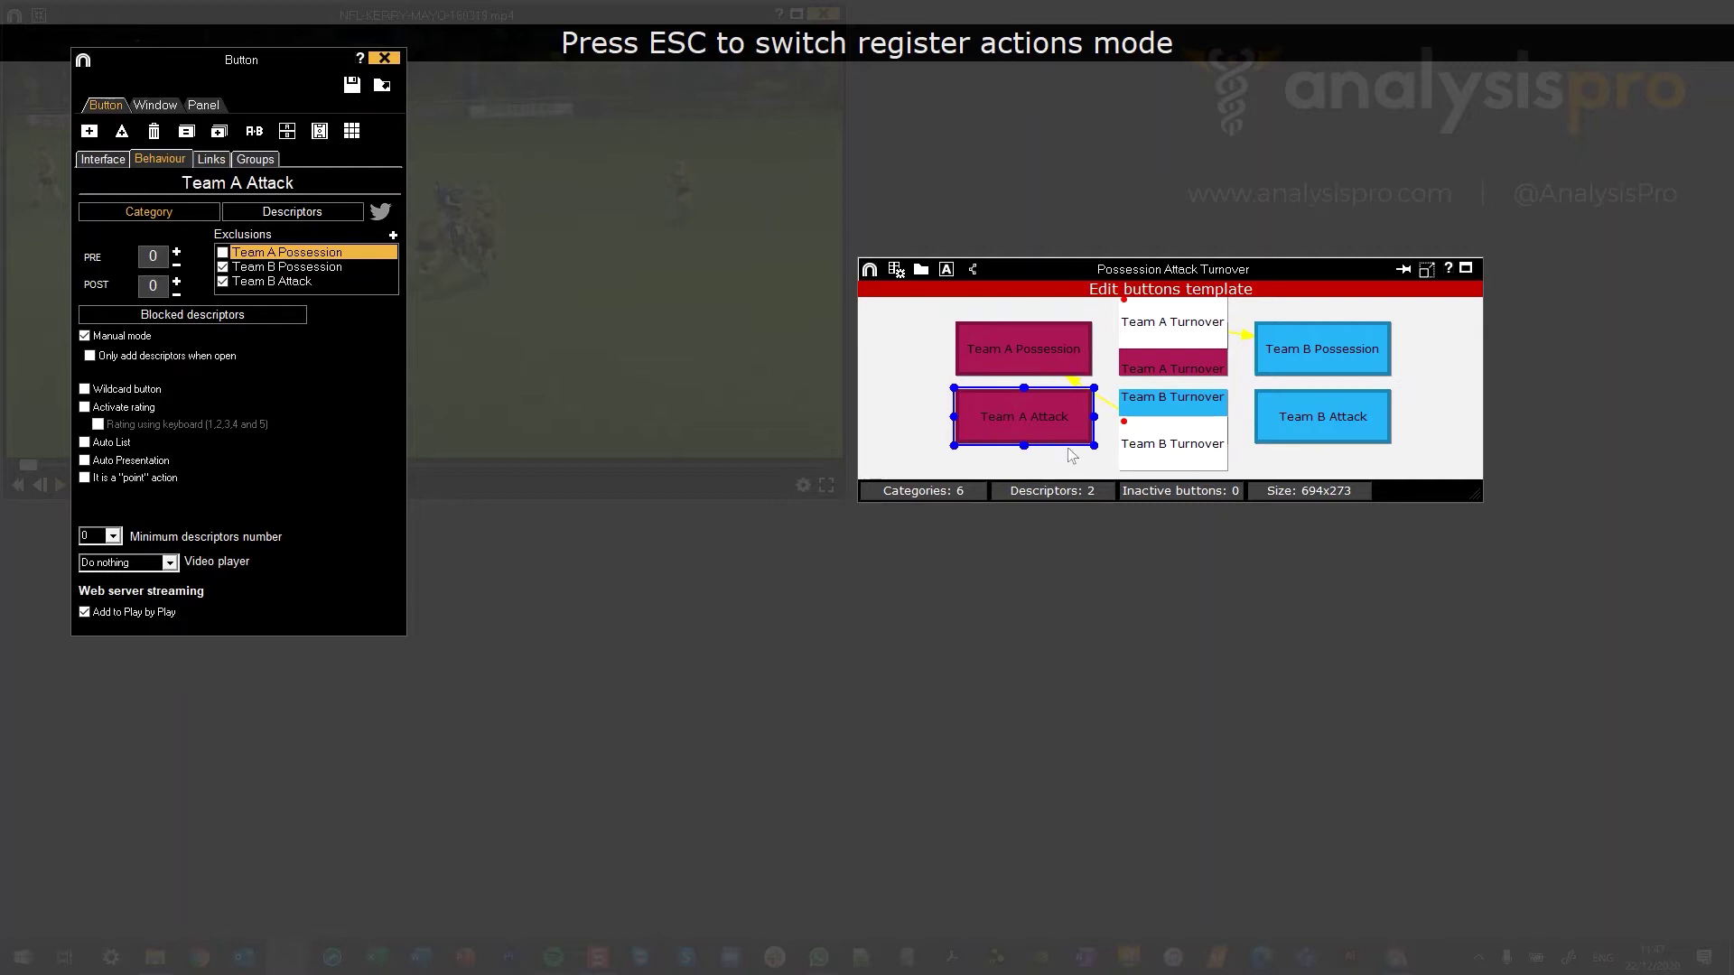
pyautogui.click(1158, 464)
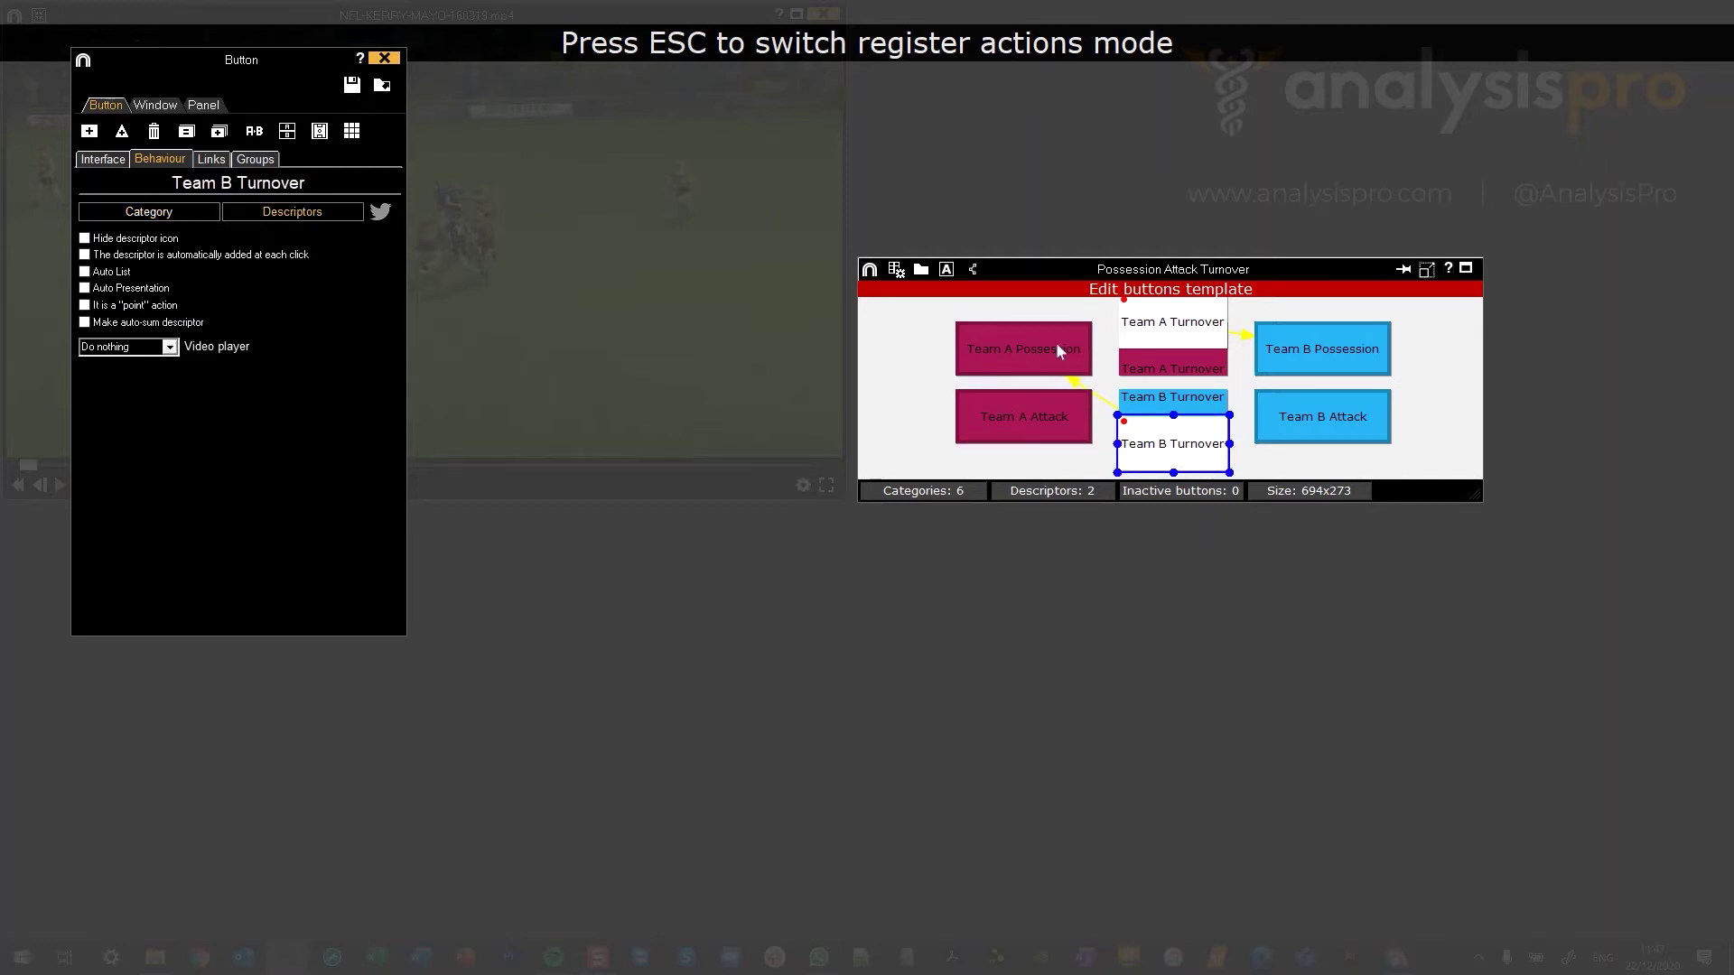
pyautogui.click(1199, 318)
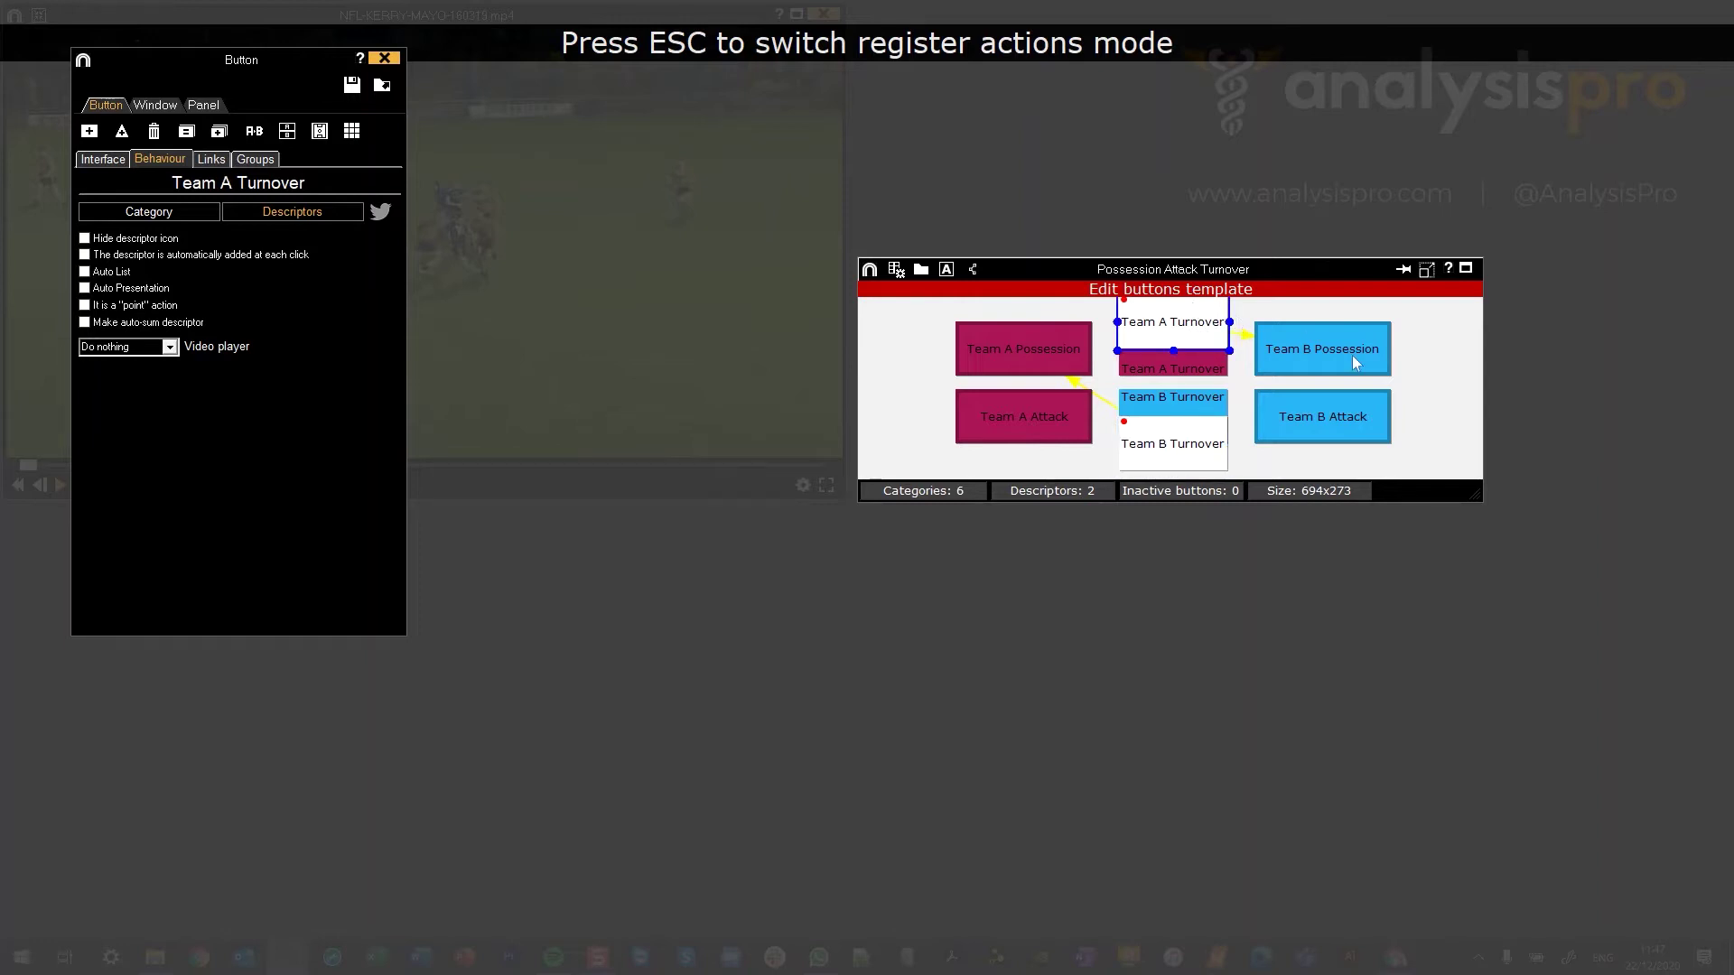
pyautogui.click(1269, 451)
pyautogui.press('ctrl')
# - Delete Team B Turnover's link to Team A Possession and draw a new one
pyautogui.click(1171, 457)
pyautogui.click(207, 160)
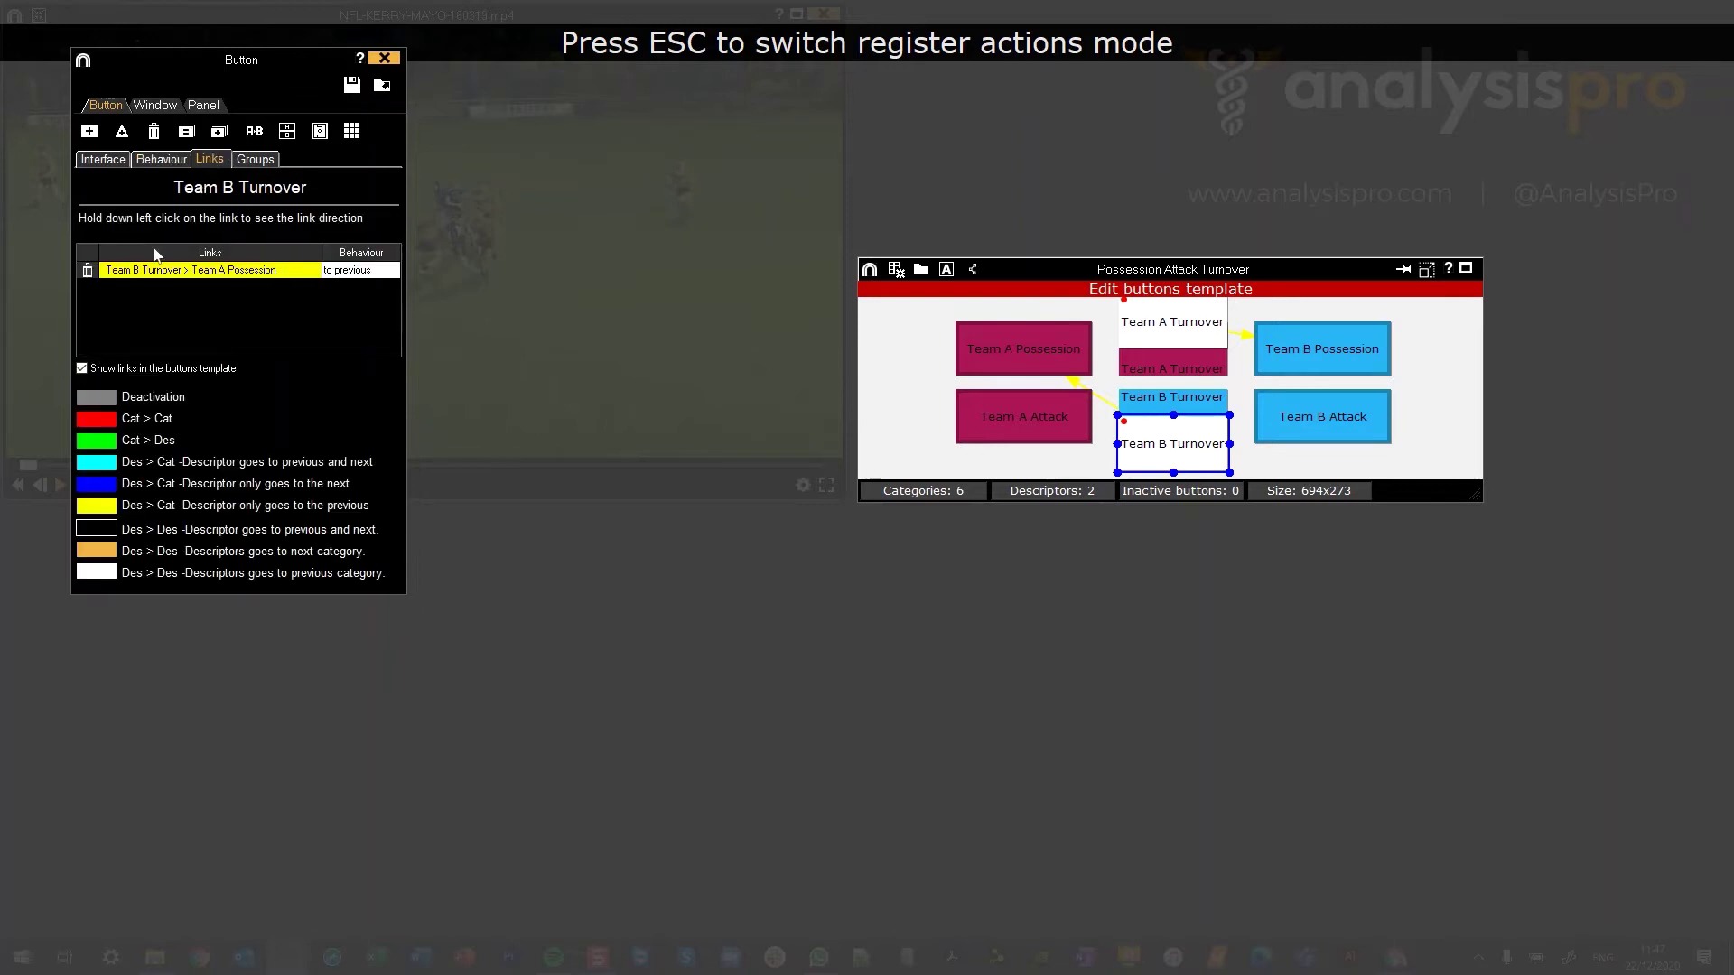
pyautogui.click(87, 272)
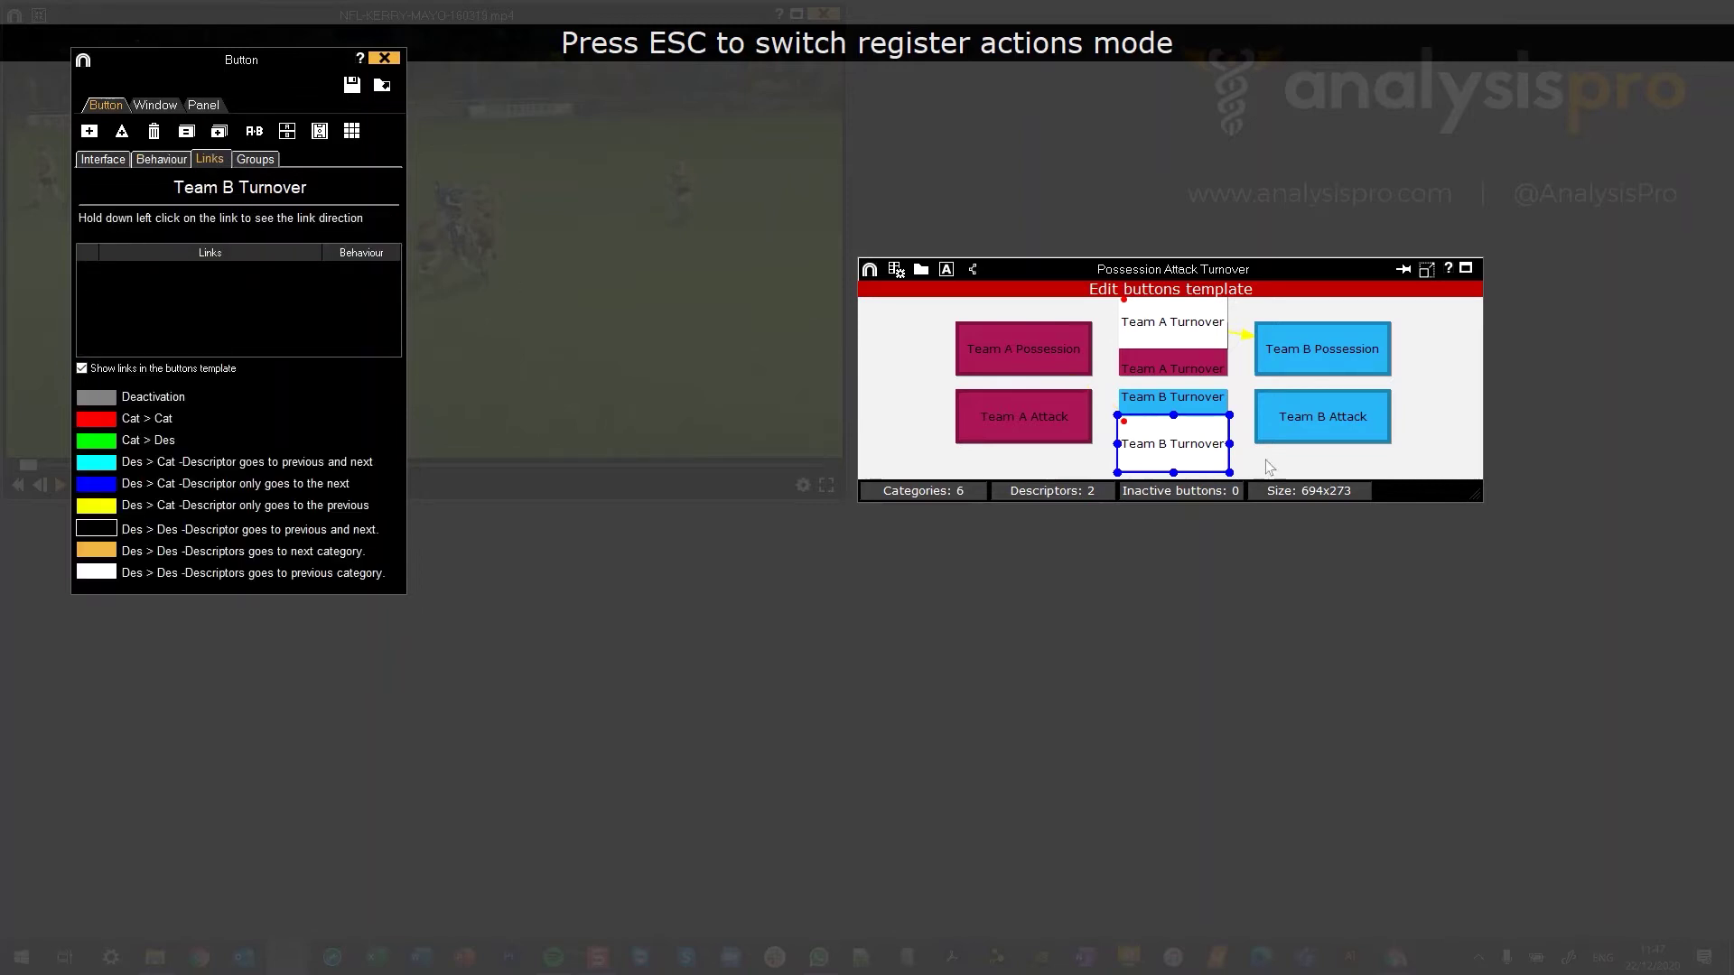
pyautogui.moveTo(1161, 457); pyautogui.dragTo(1036, 357)
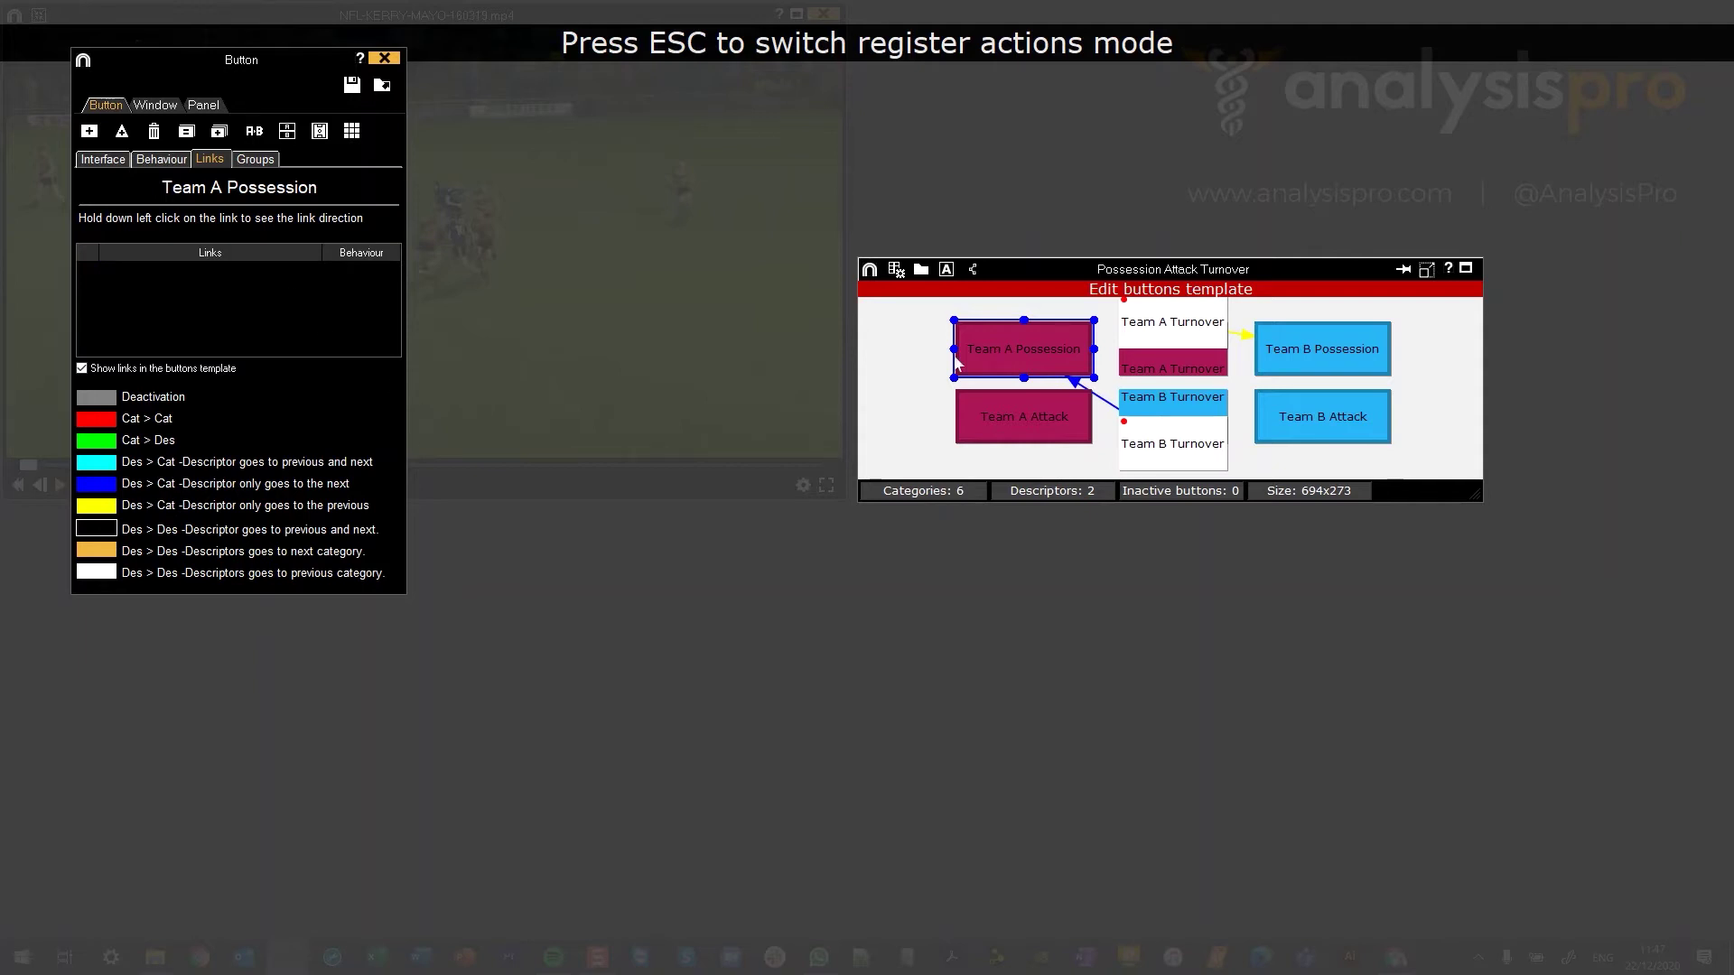
# - Set the new Team B Turnover link's behaviour to 'to previous'
pyautogui.click(1205, 452)
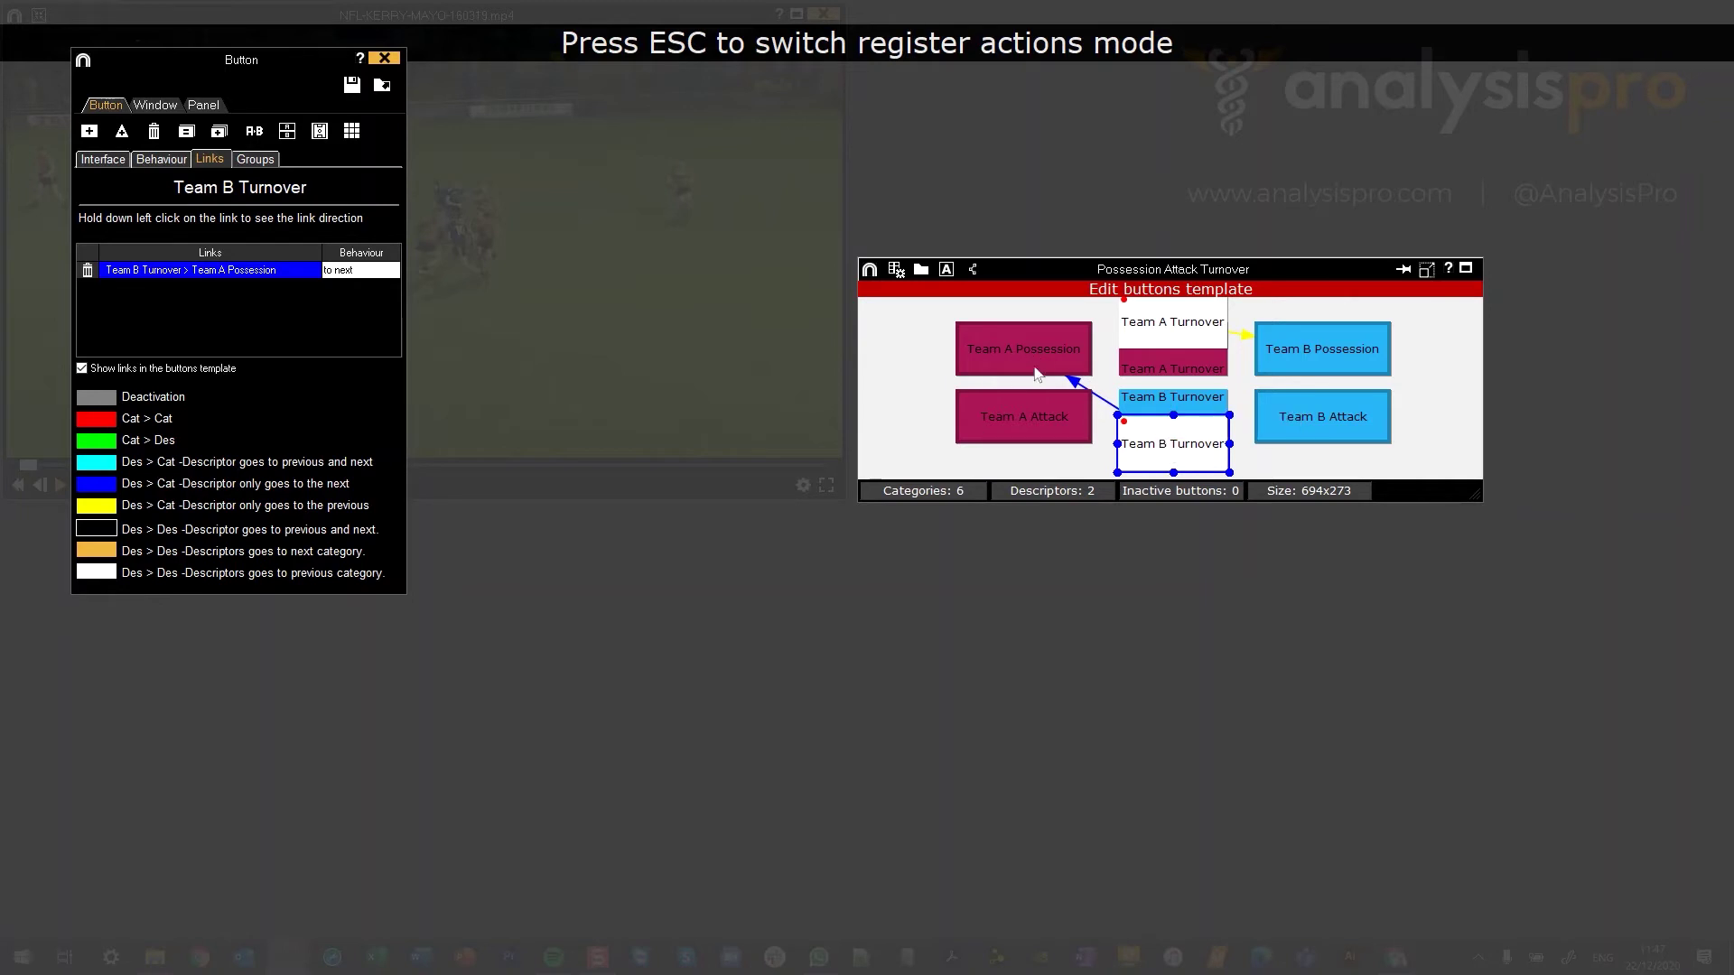
pyautogui.click(384, 276)
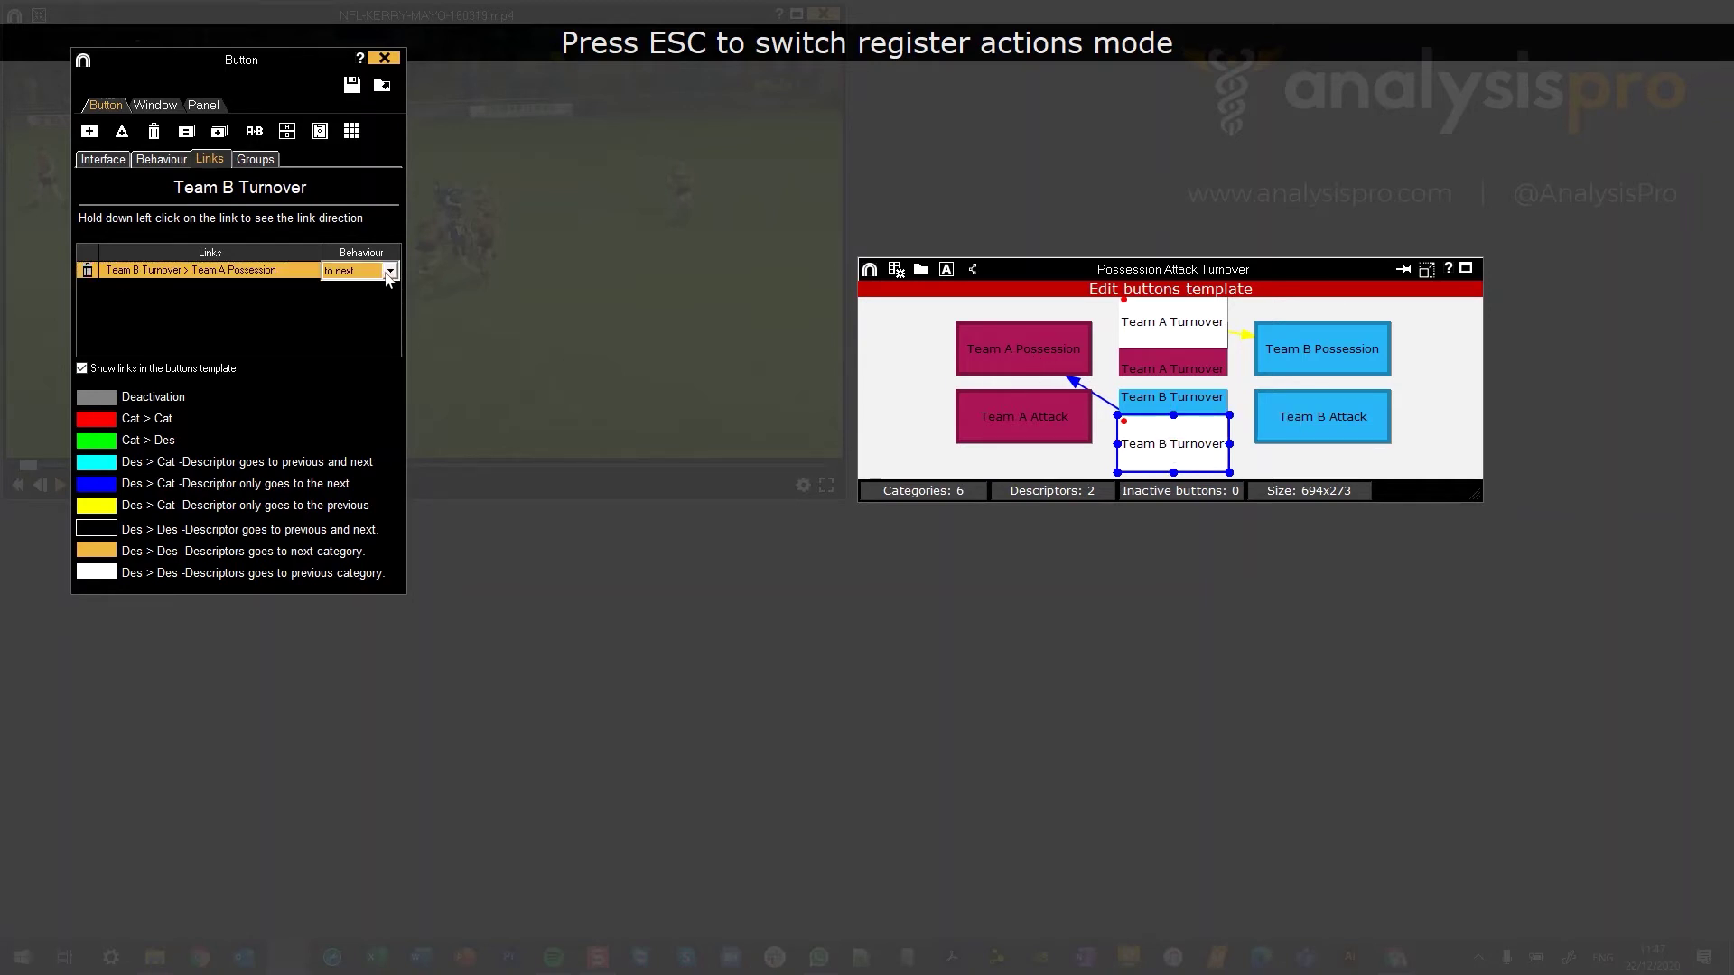
pyautogui.click(384, 273)
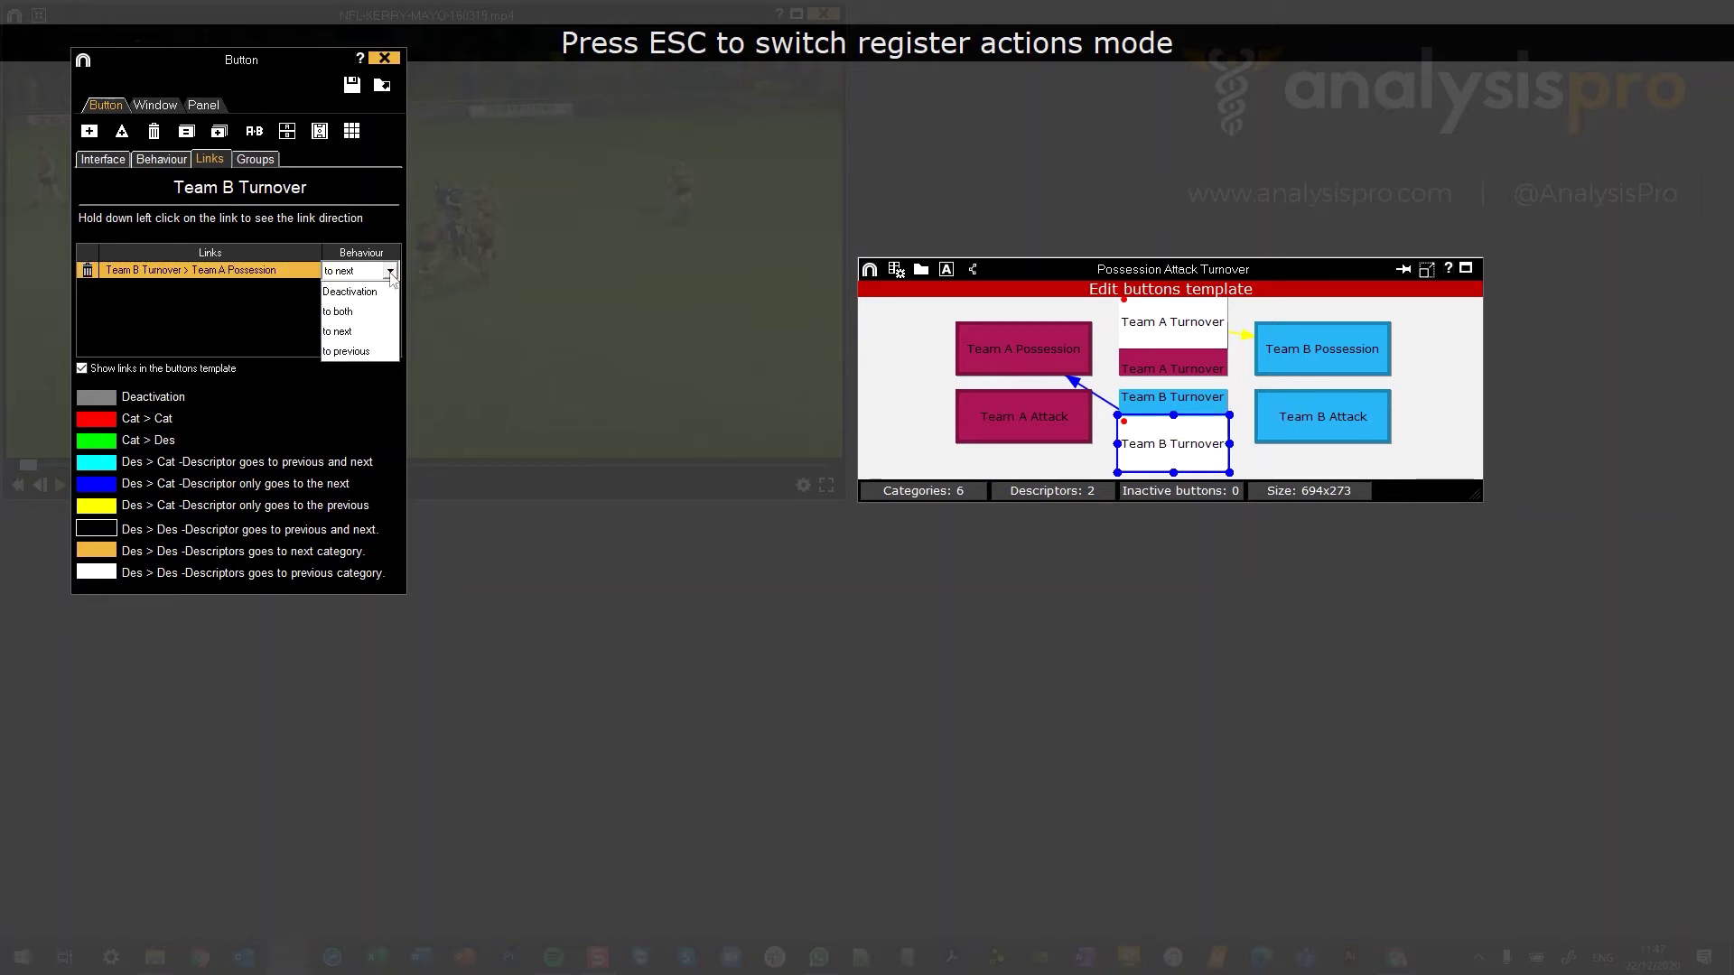
pyautogui.click(359, 352)
pyautogui.click(1307, 453)
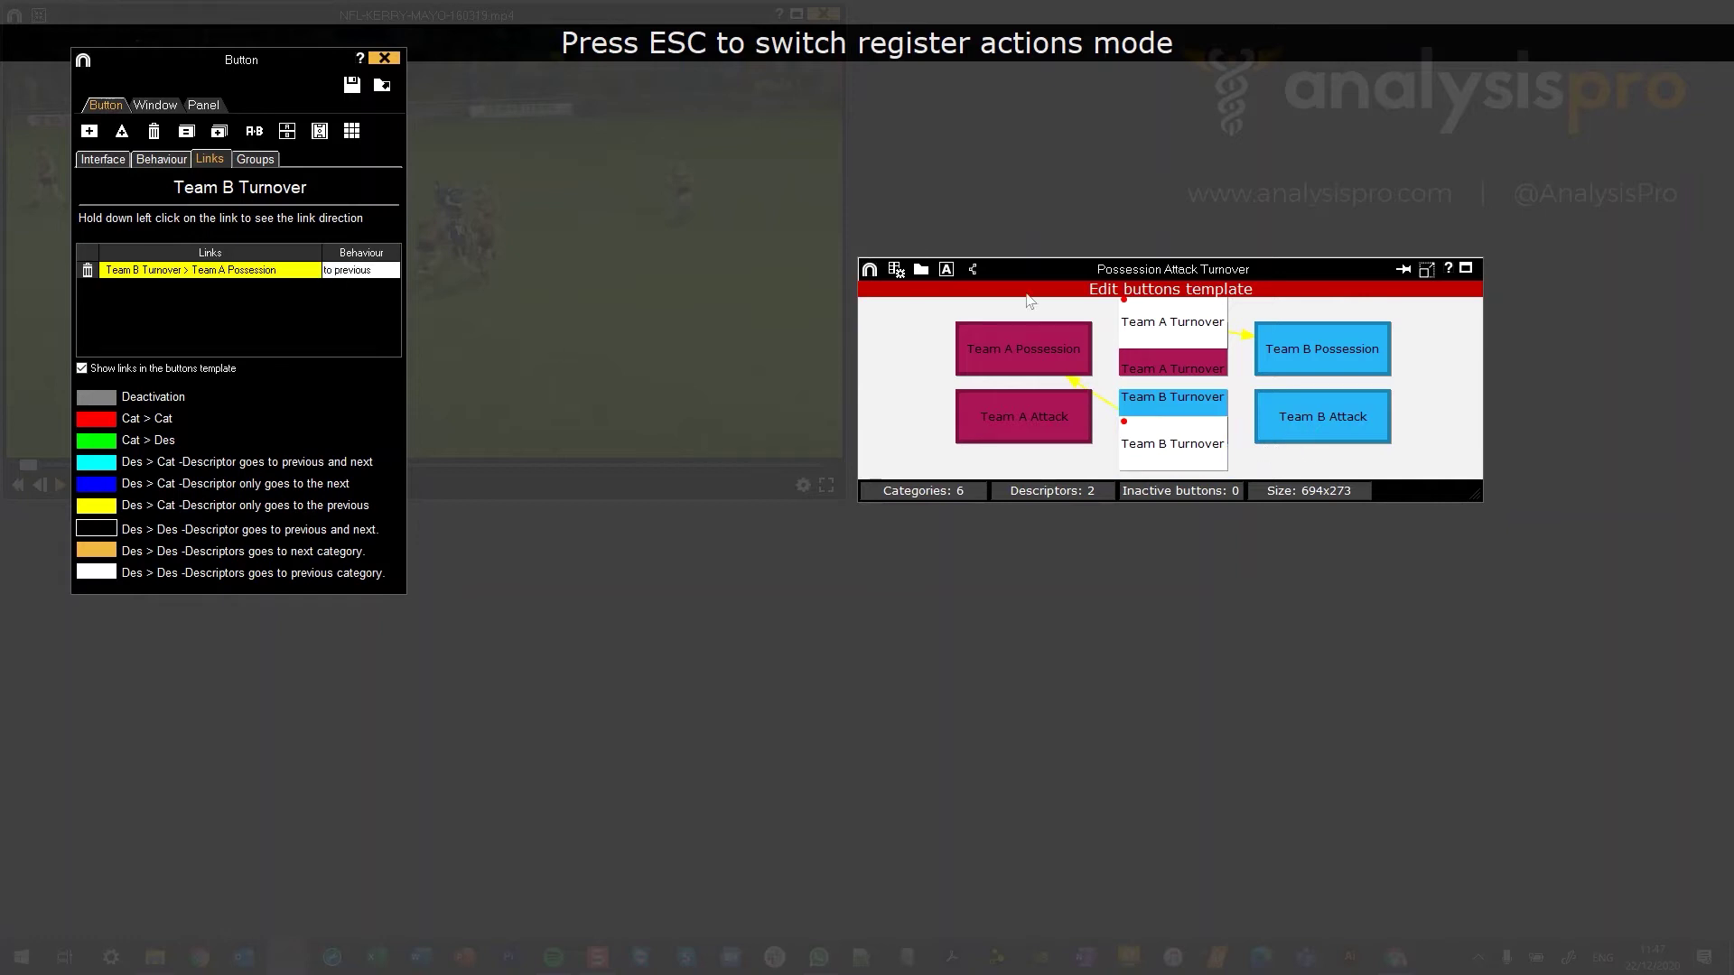
pyautogui.click(102, 159)
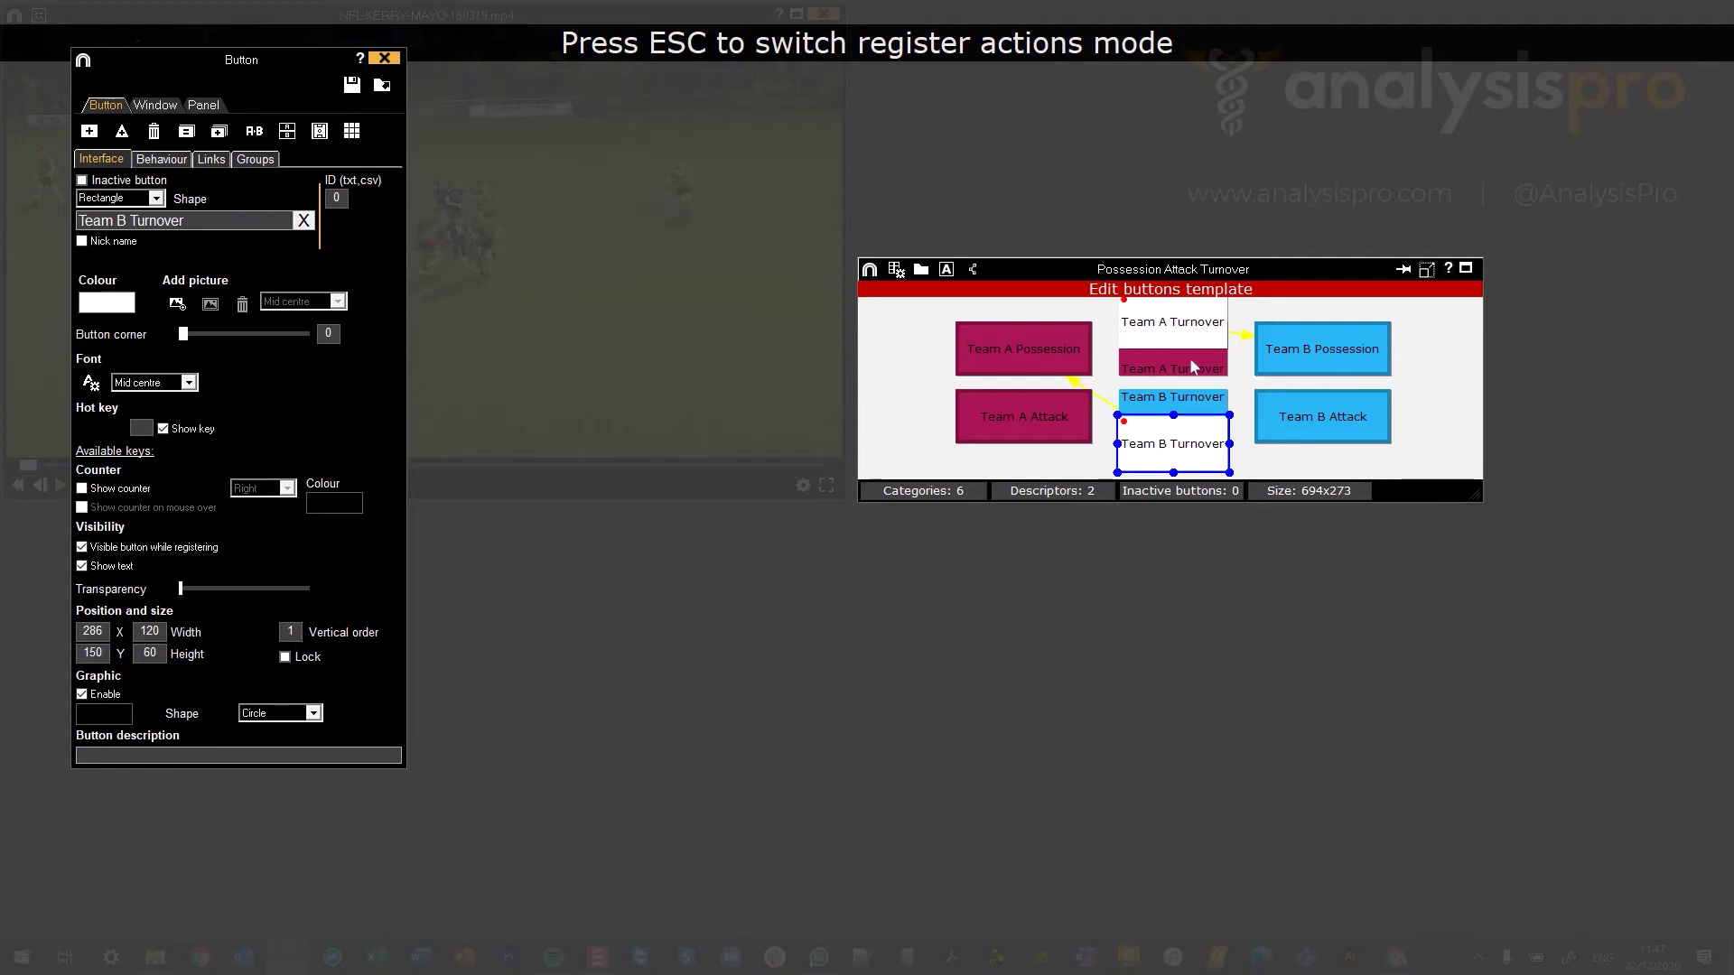
# - Inspect the Team A and Team B Turnover boxes and Team B Turnover's behaviour settings
pyautogui.click(1187, 332)
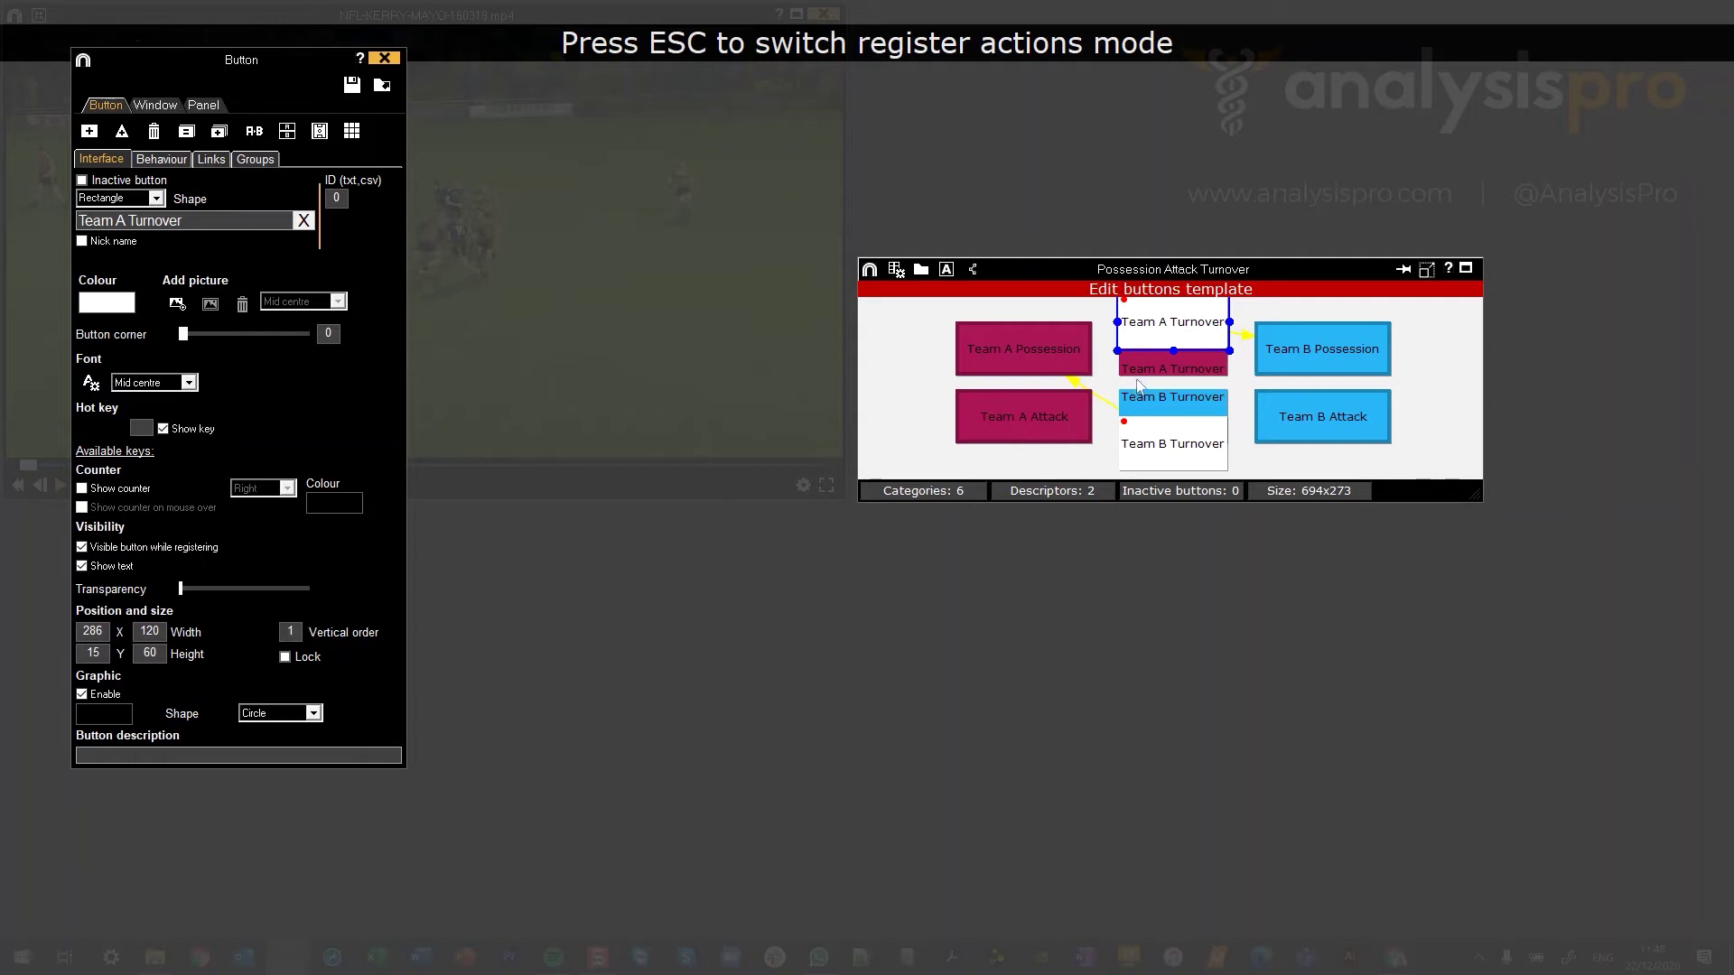
pyautogui.click(1183, 377)
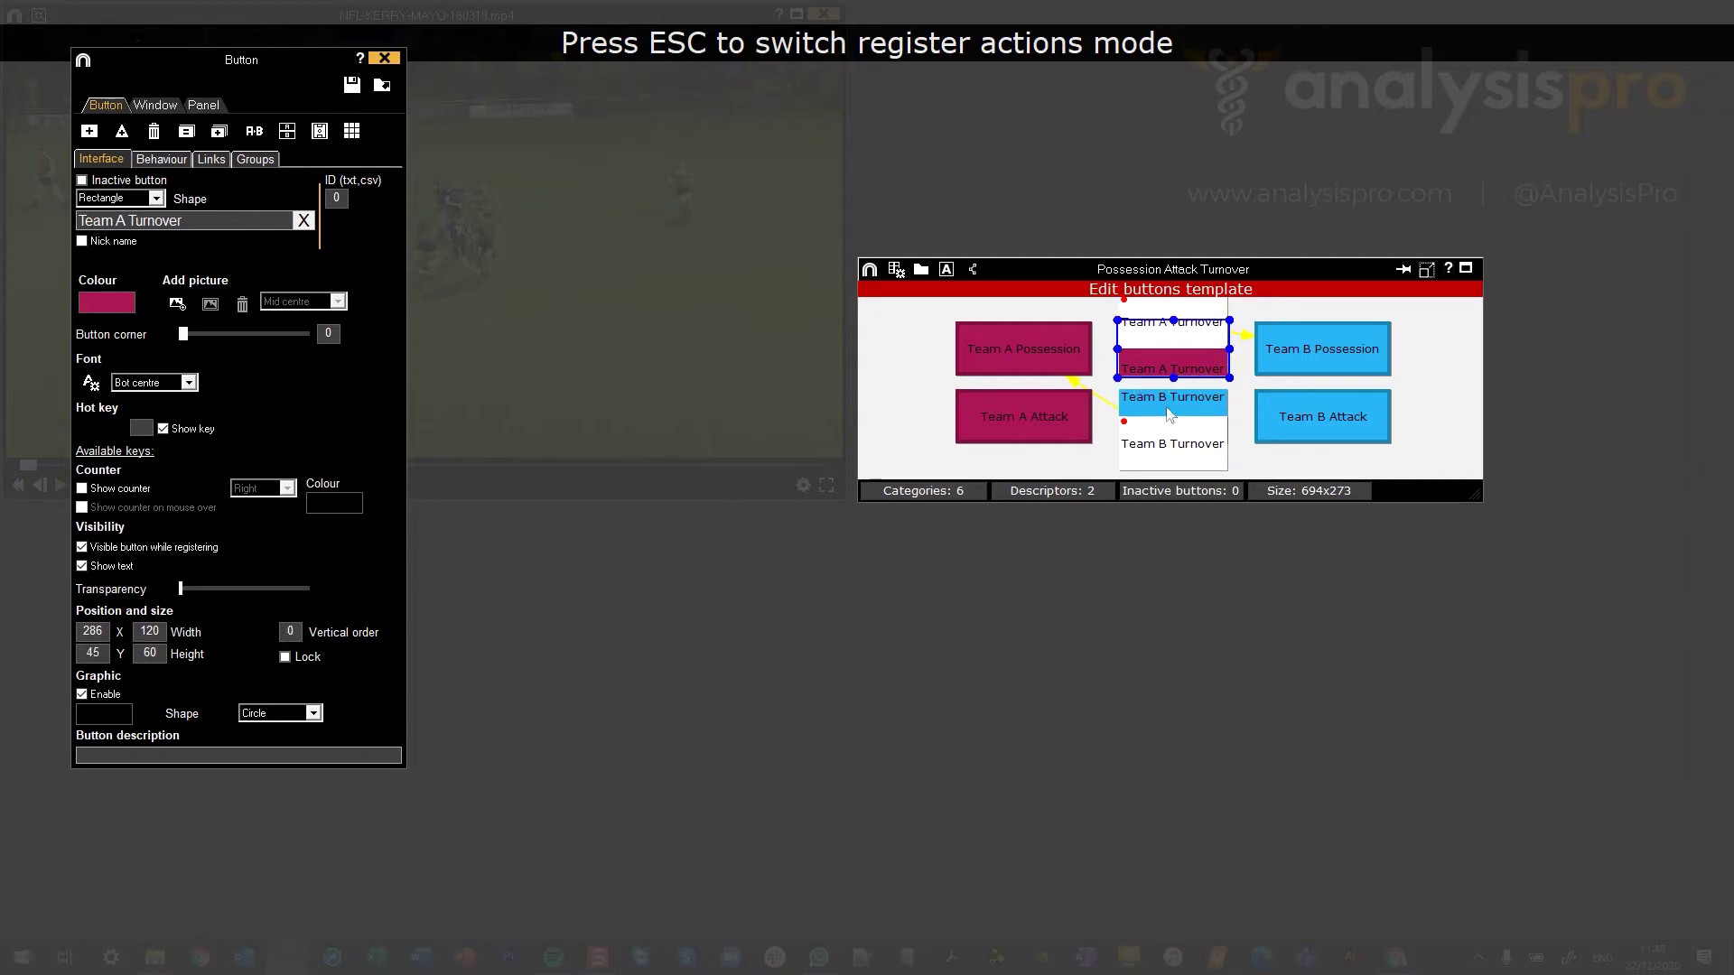
pyautogui.click(1183, 408)
pyautogui.click(1188, 372)
pyautogui.click(1187, 411)
pyautogui.click(159, 159)
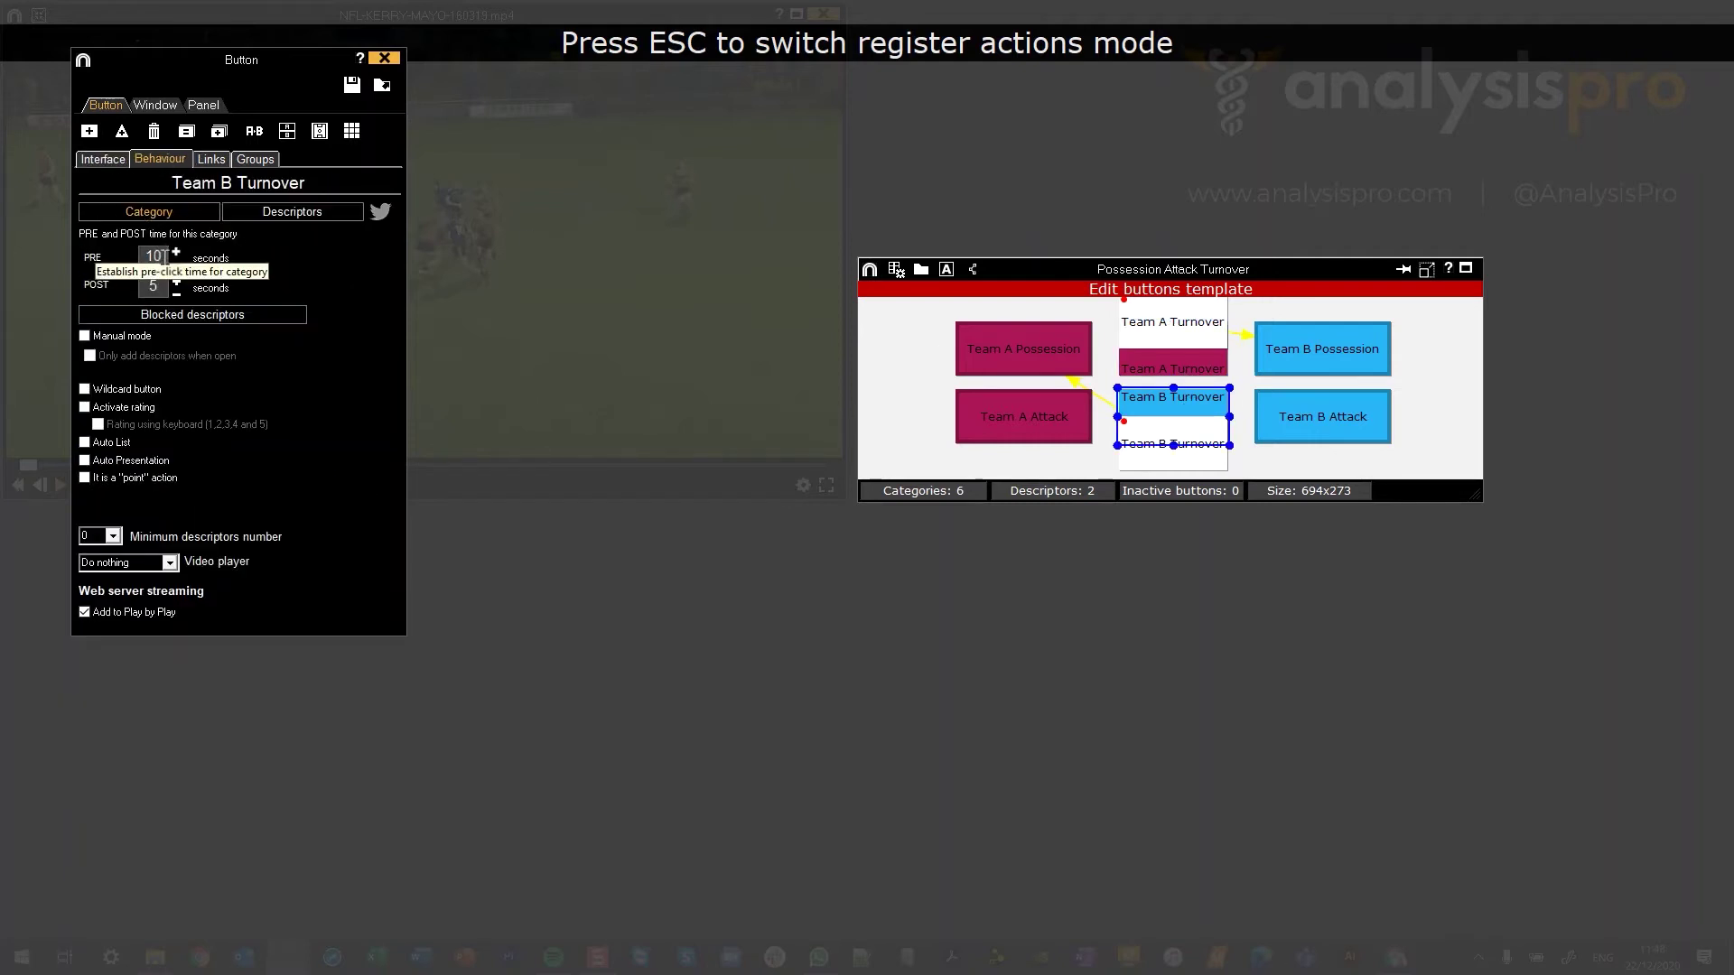
pyautogui.click(1269, 470)
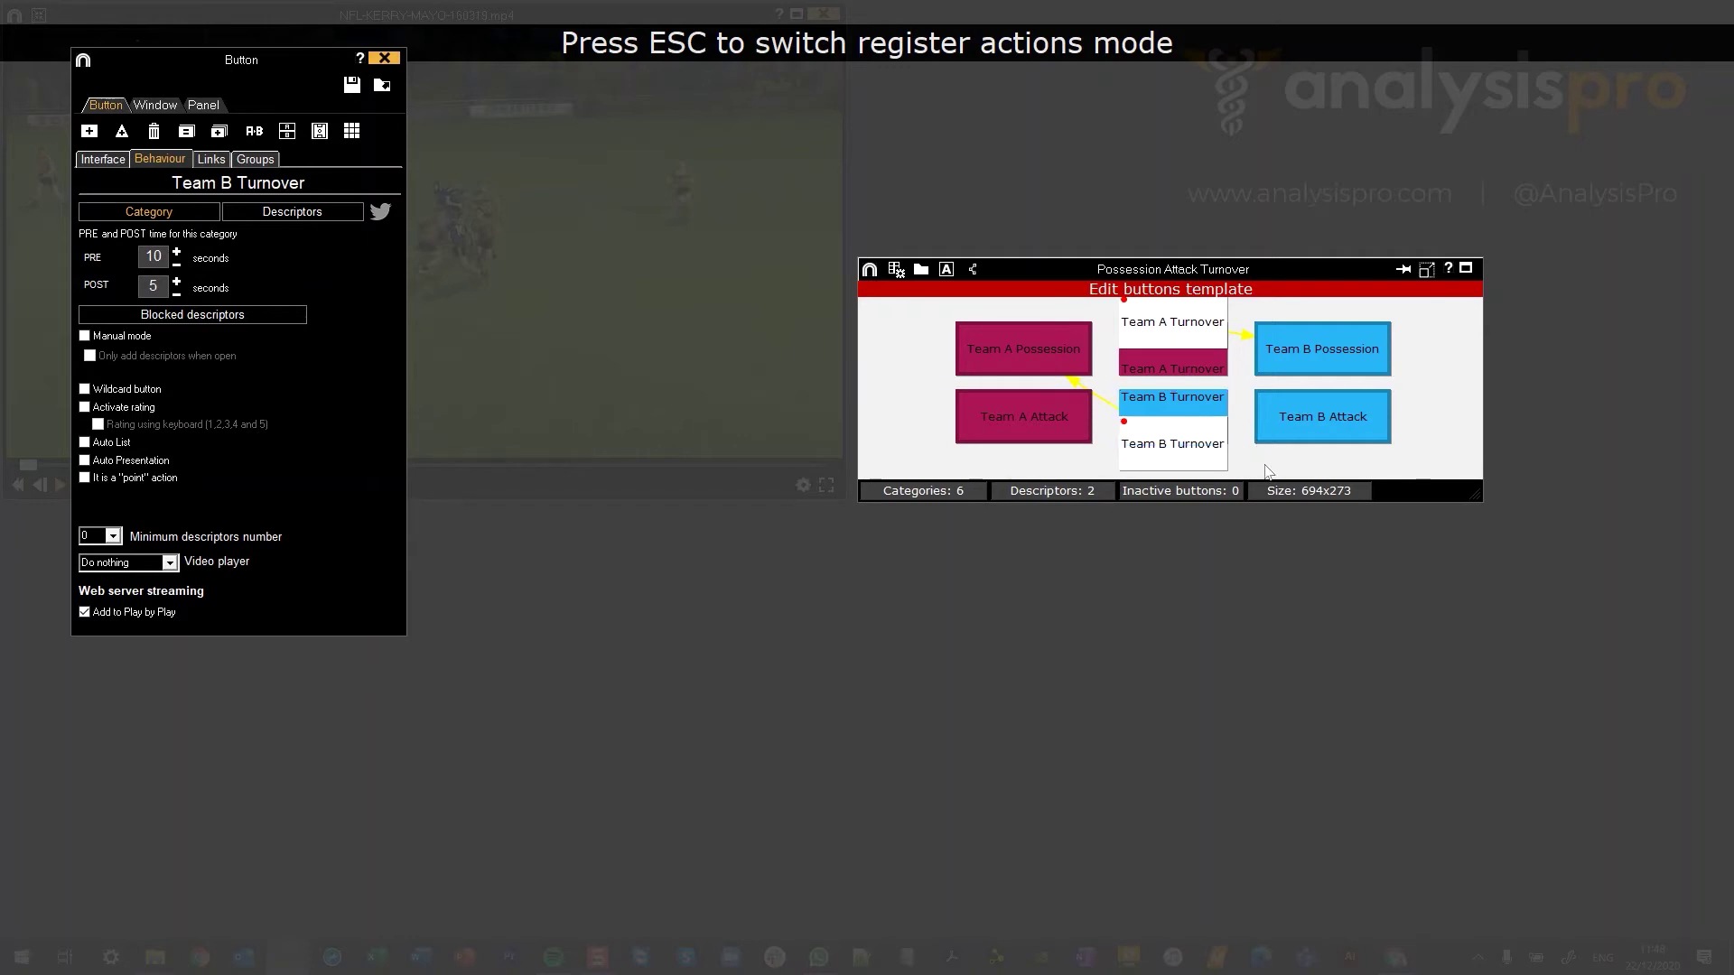
# - Place Team B Turnover under Team A Turnover, level Team A Turnover with Possession, and exit editing
pyautogui.moveTo(1158, 453); pyautogui.dragTo(1158, 432)
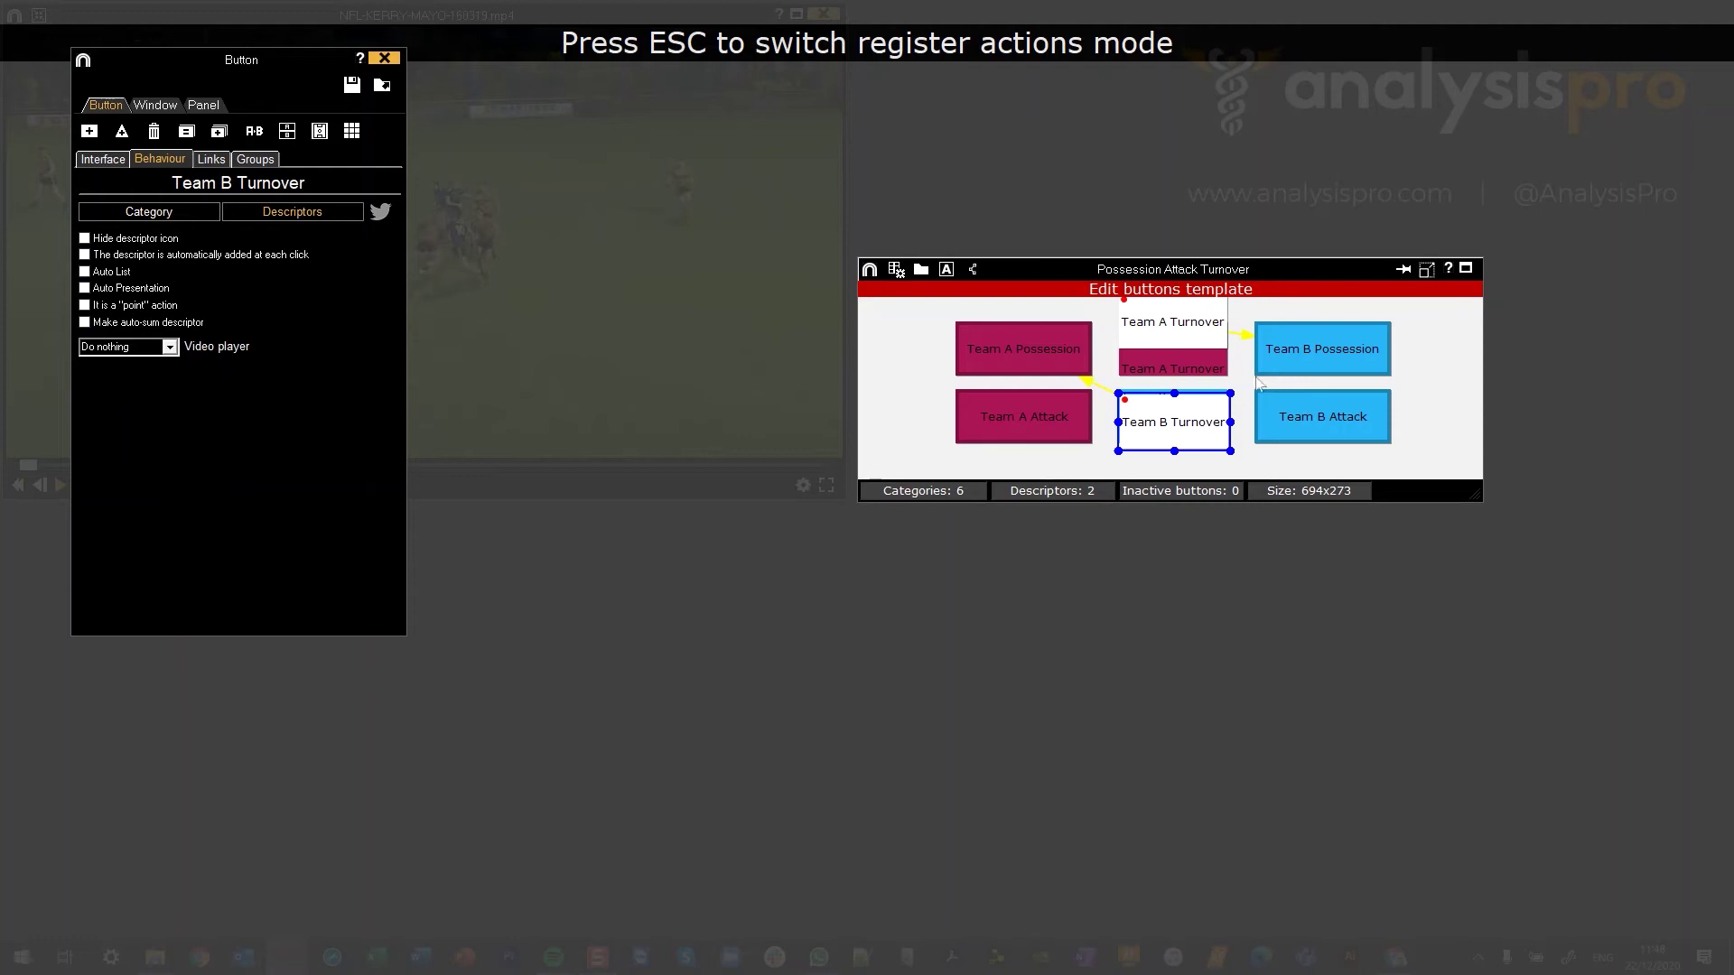
pyautogui.click(1233, 411)
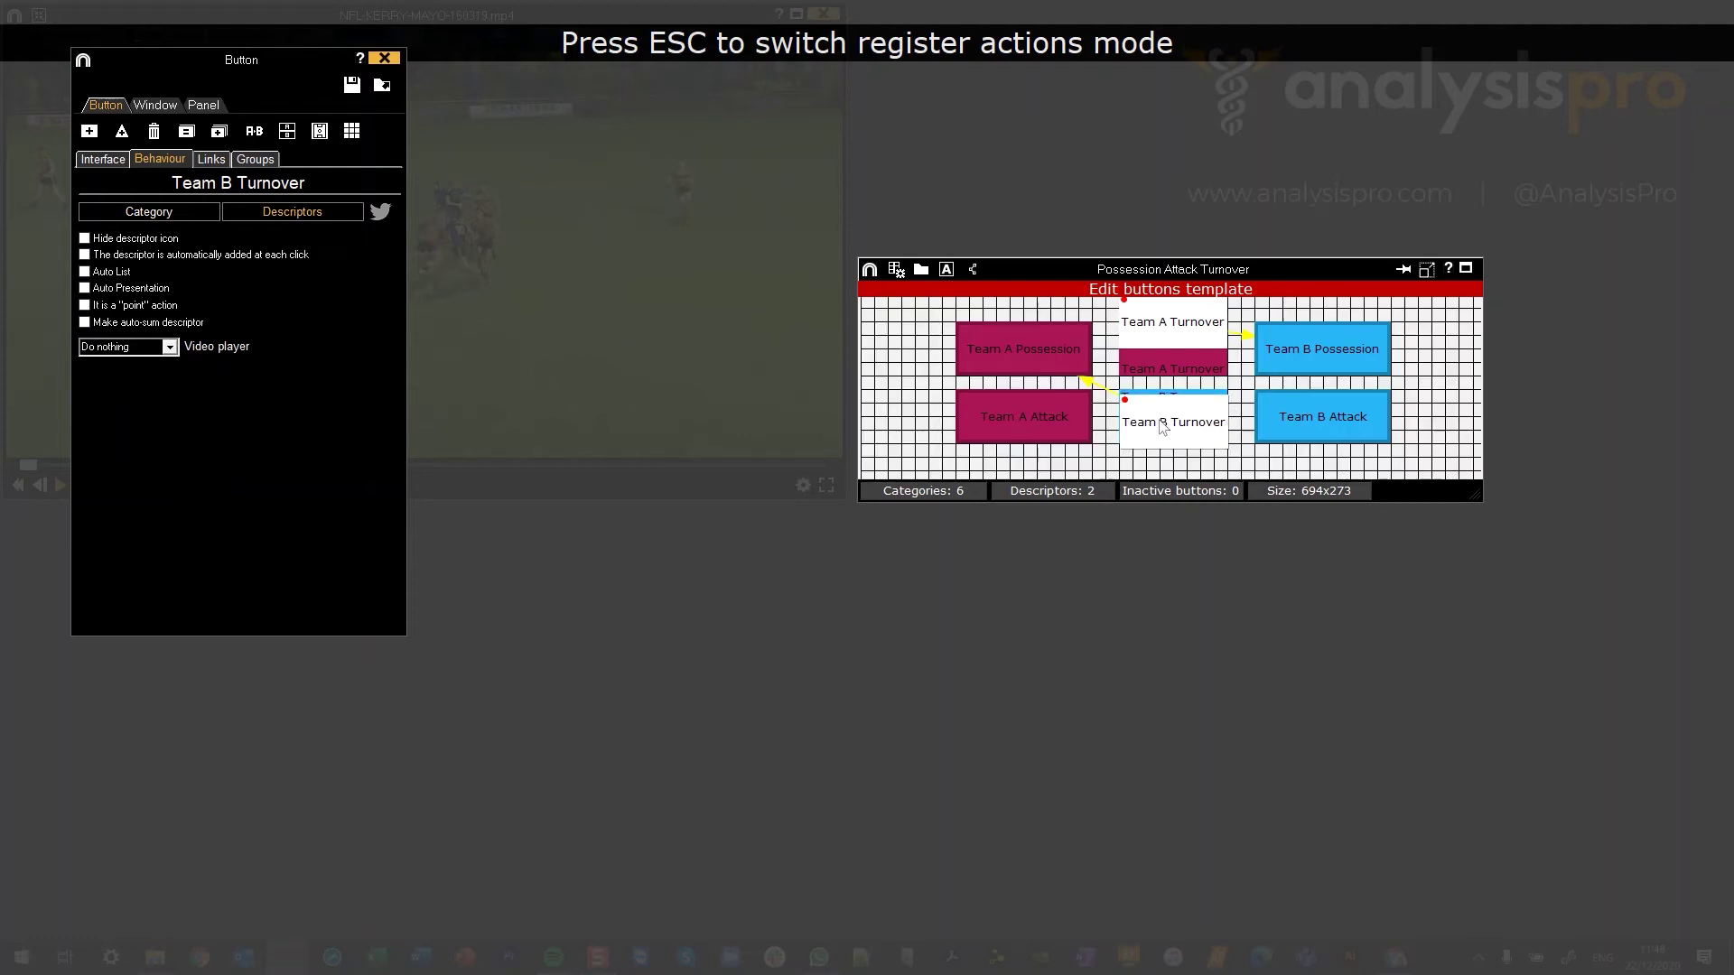
pyautogui.moveTo(1162, 427); pyautogui.dragTo(1165, 418)
pyautogui.moveTo(1153, 337); pyautogui.dragTo(1158, 351)
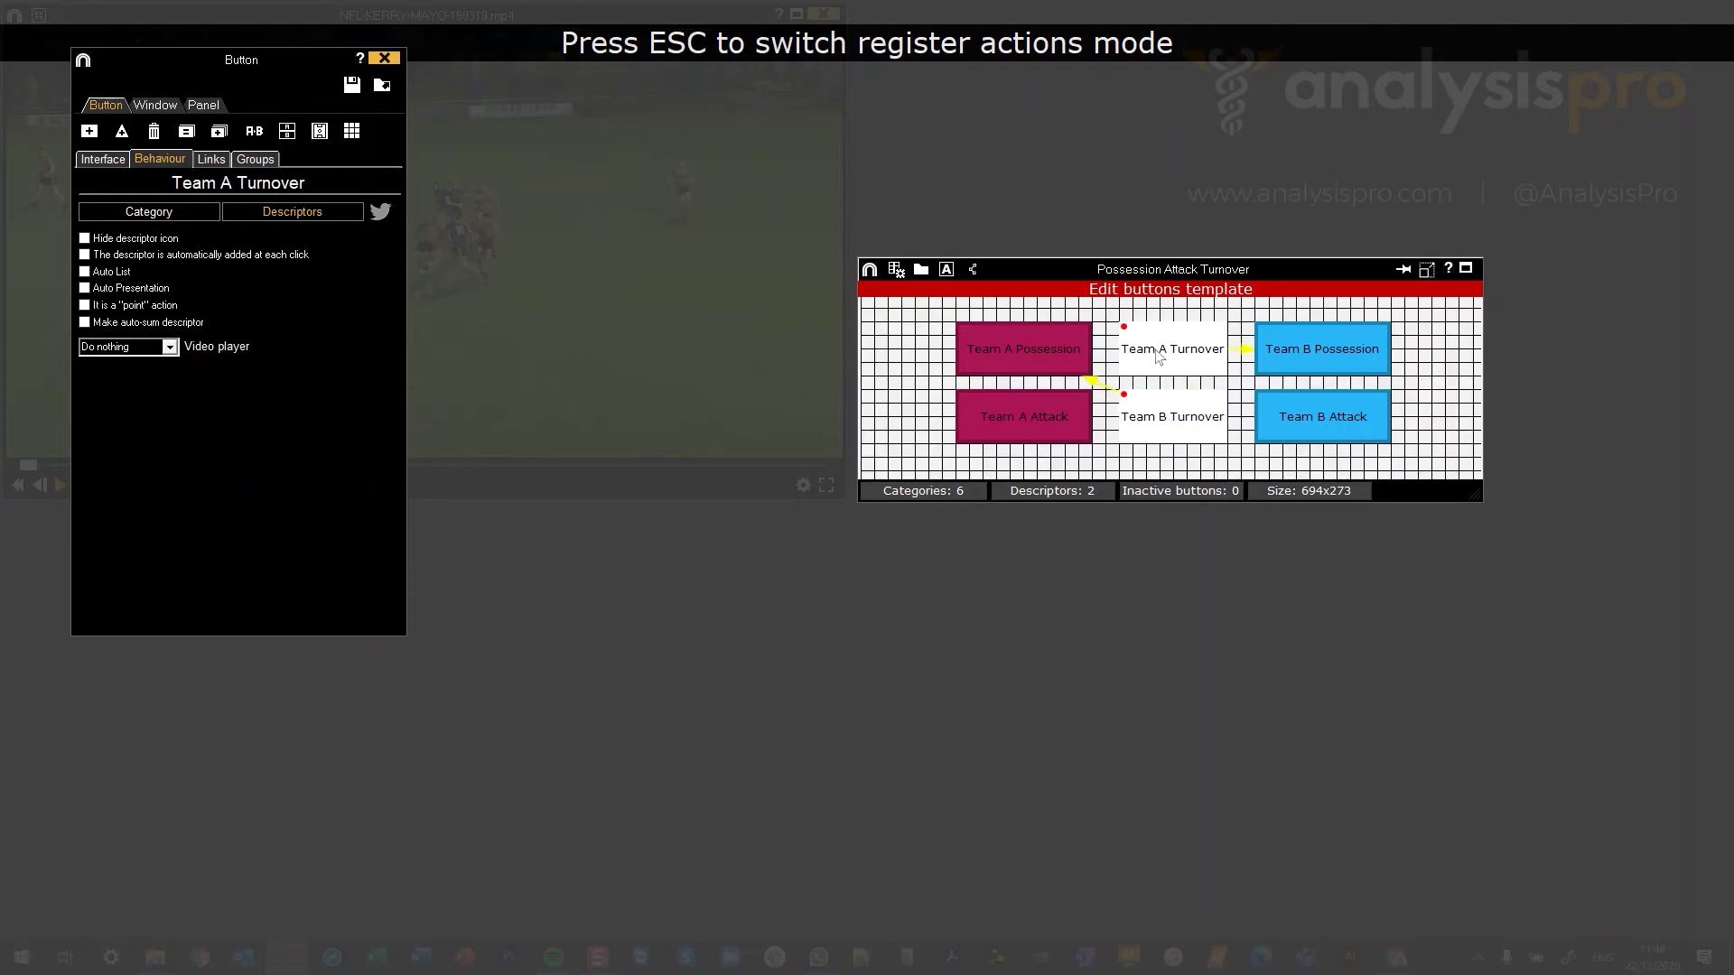
pyautogui.click(1252, 338)
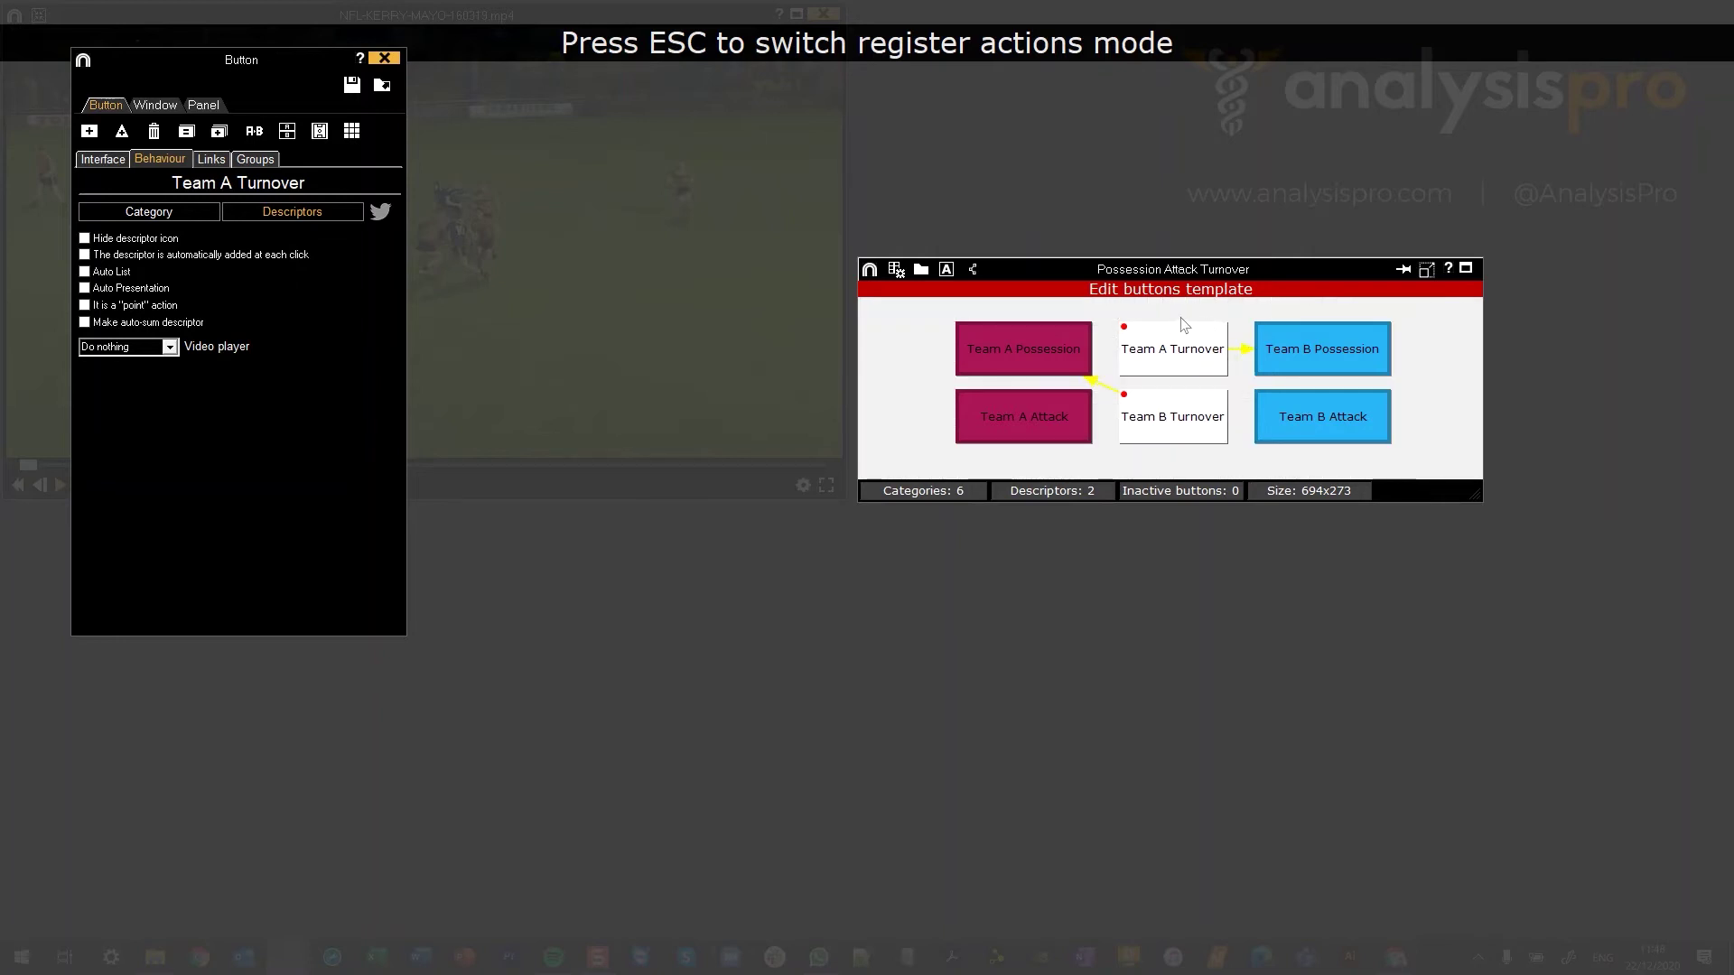
pyautogui.click(385, 59)
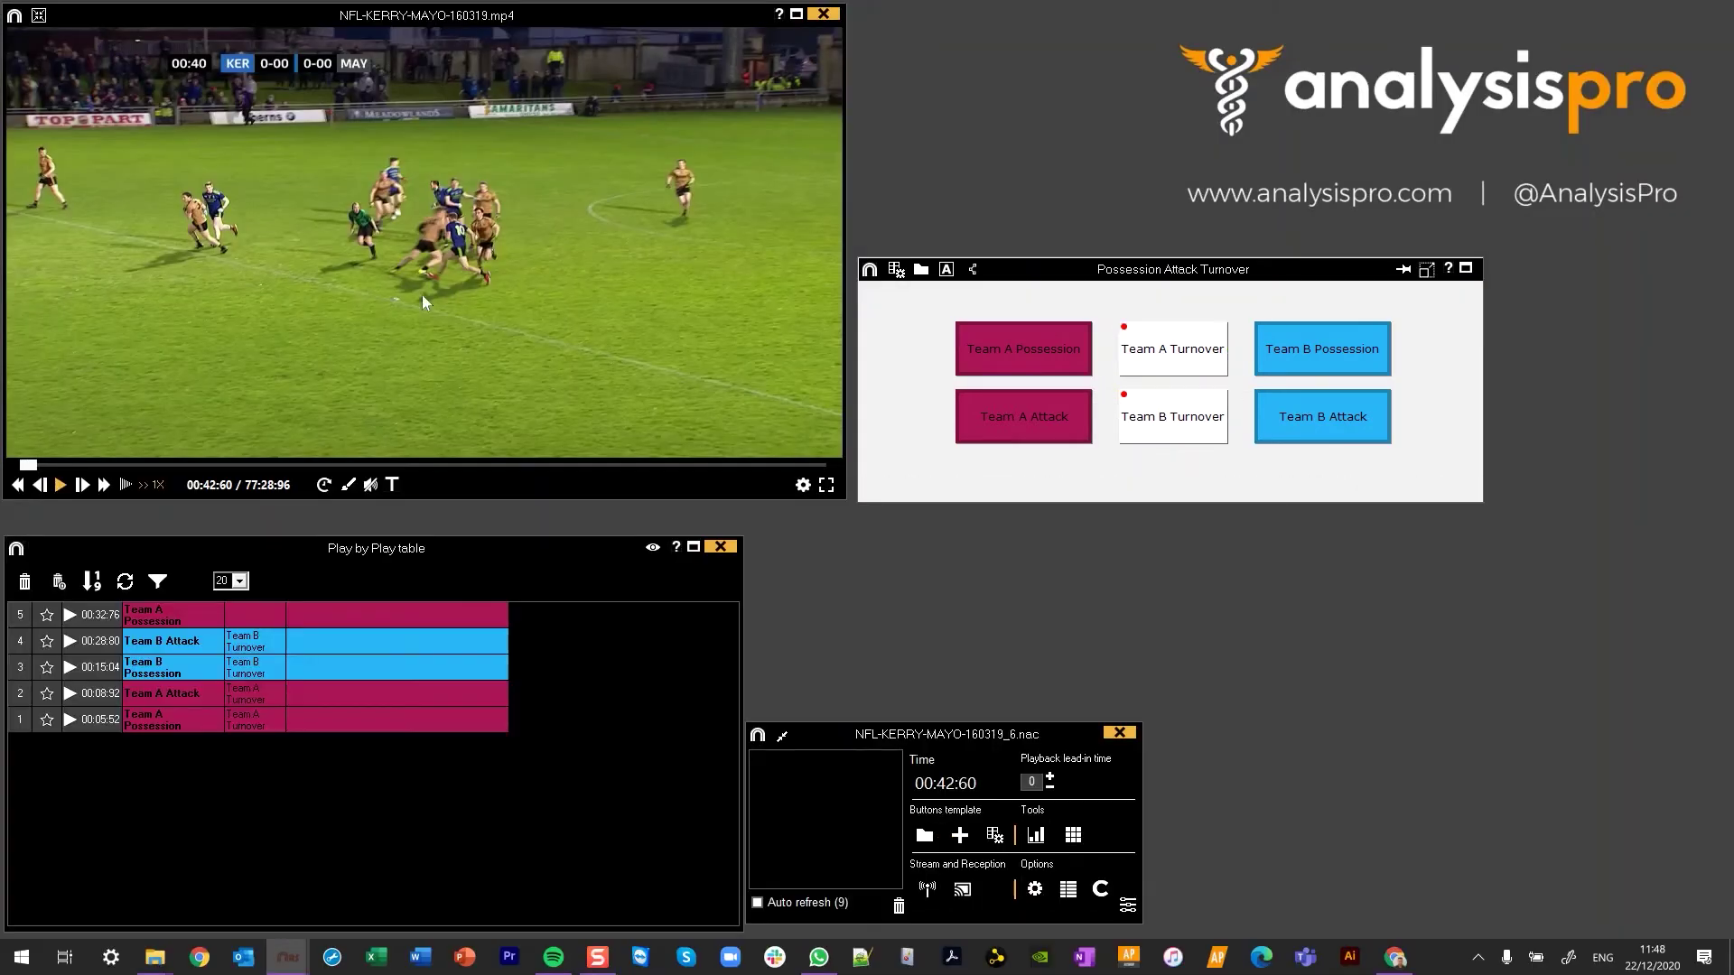
# - Tag Team A and Team B possessions, attacks and turnovers, plus another Team A attack and turnover, then pause
pyautogui.click(1024, 350)
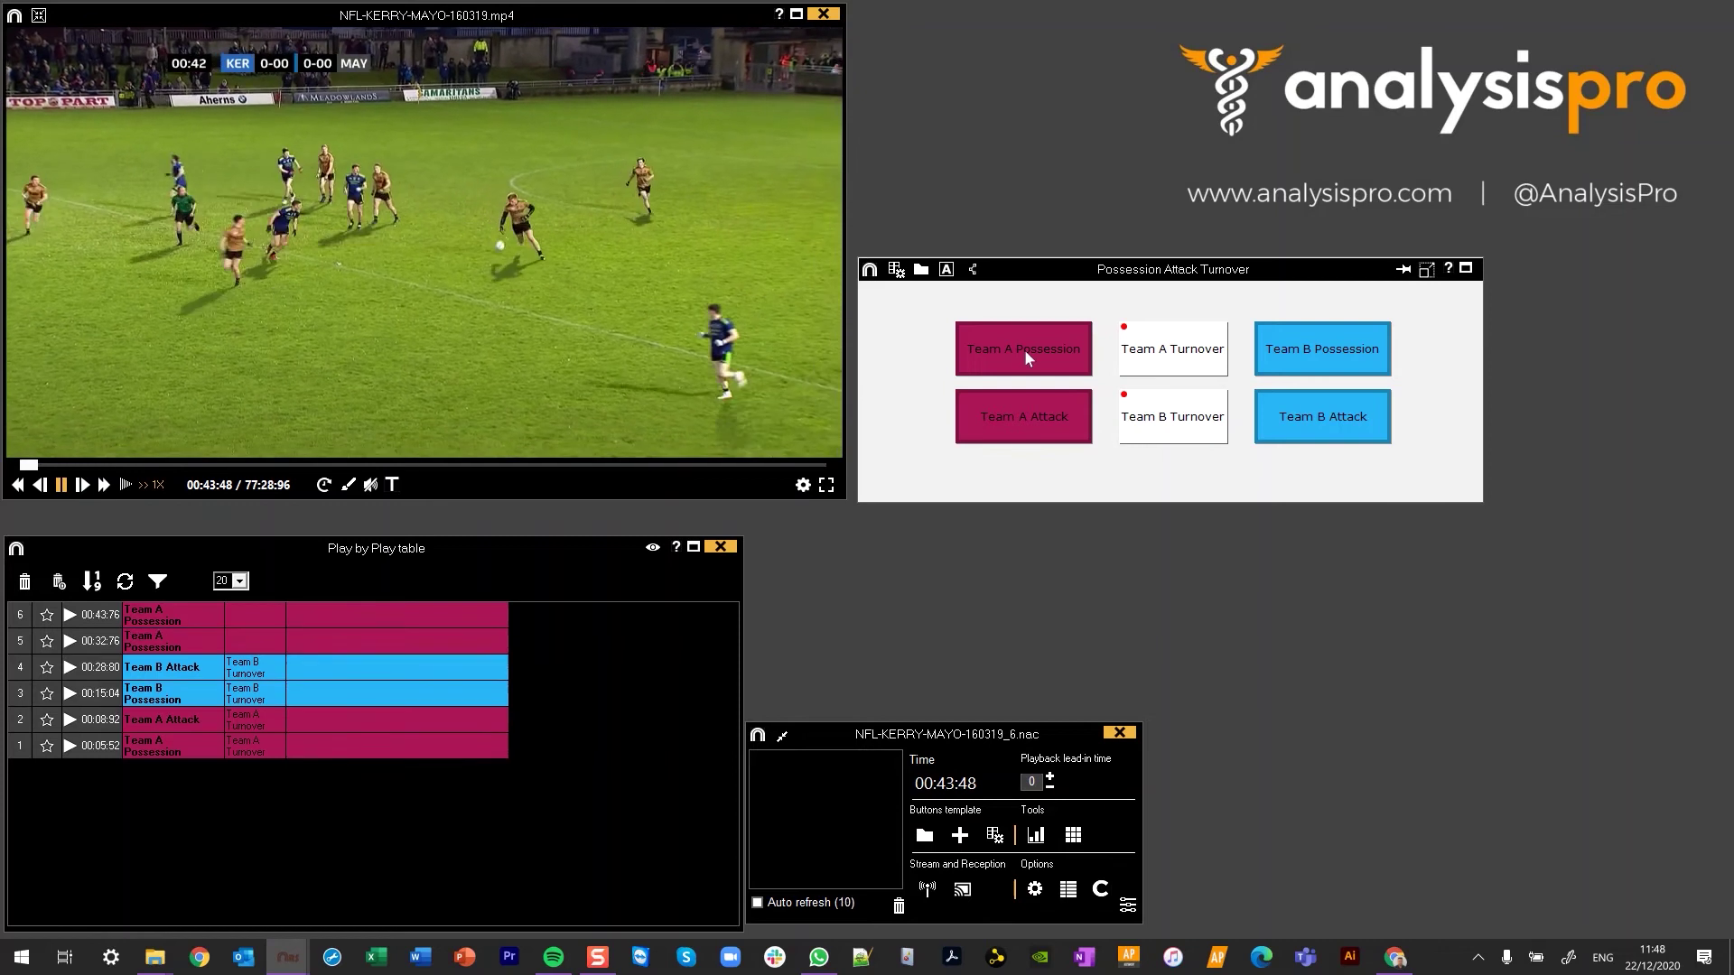
pyautogui.click(1044, 419)
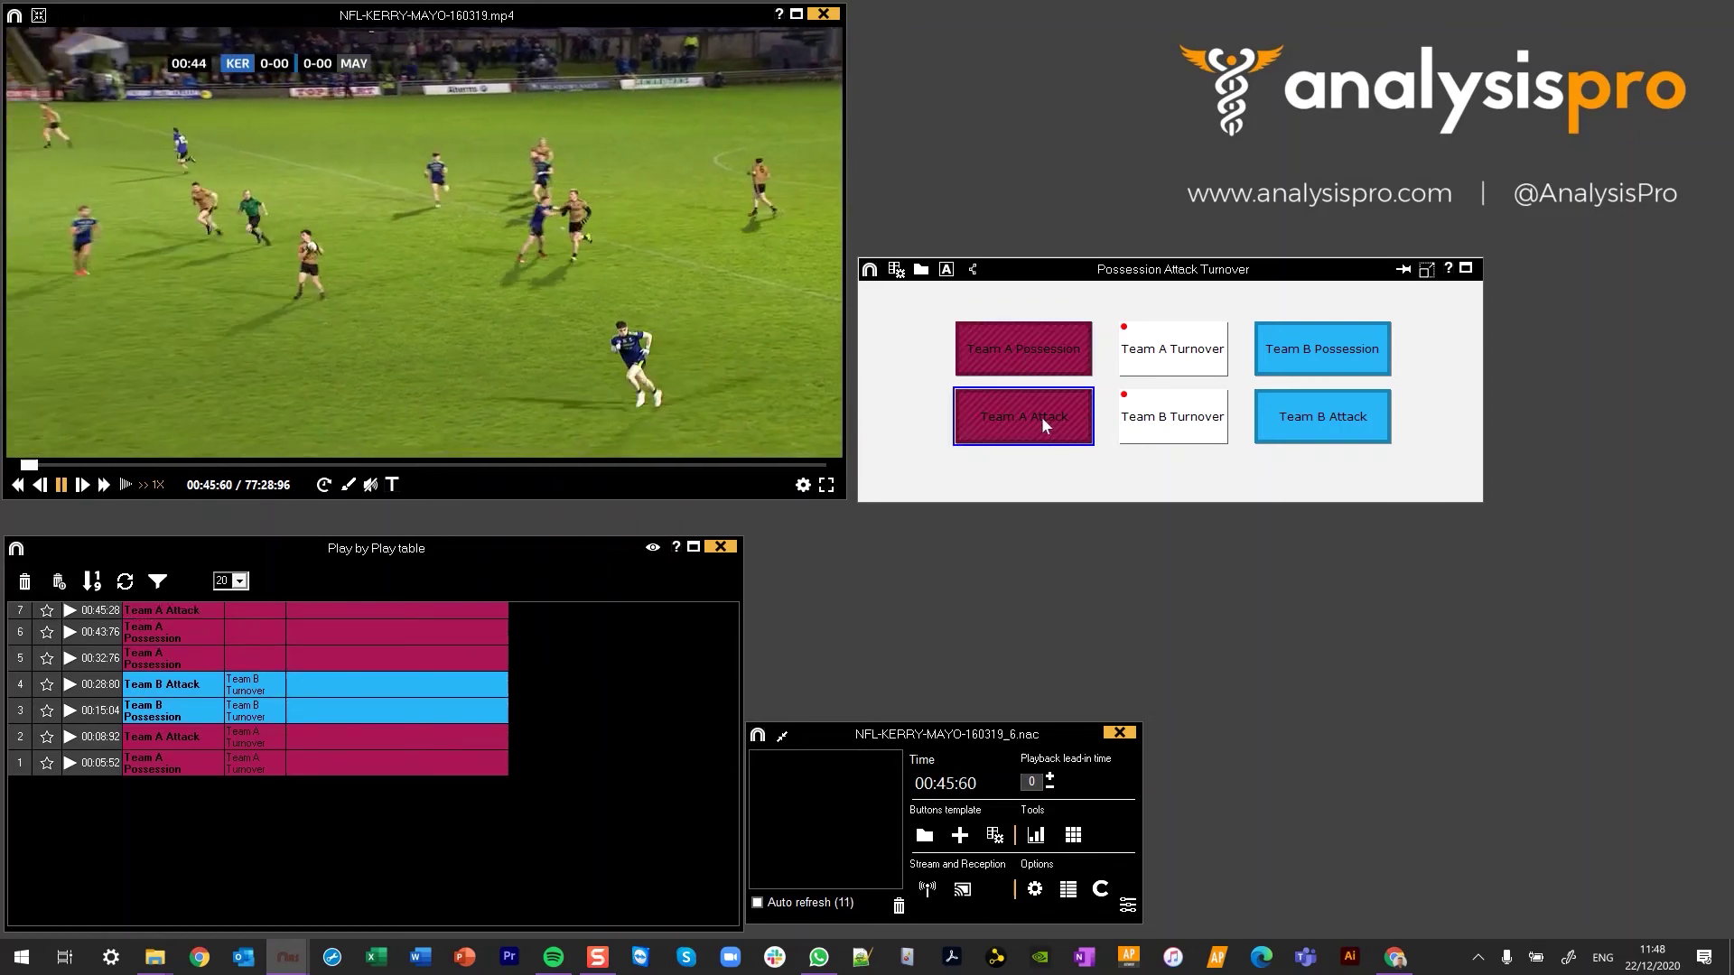
pyautogui.click(1185, 368)
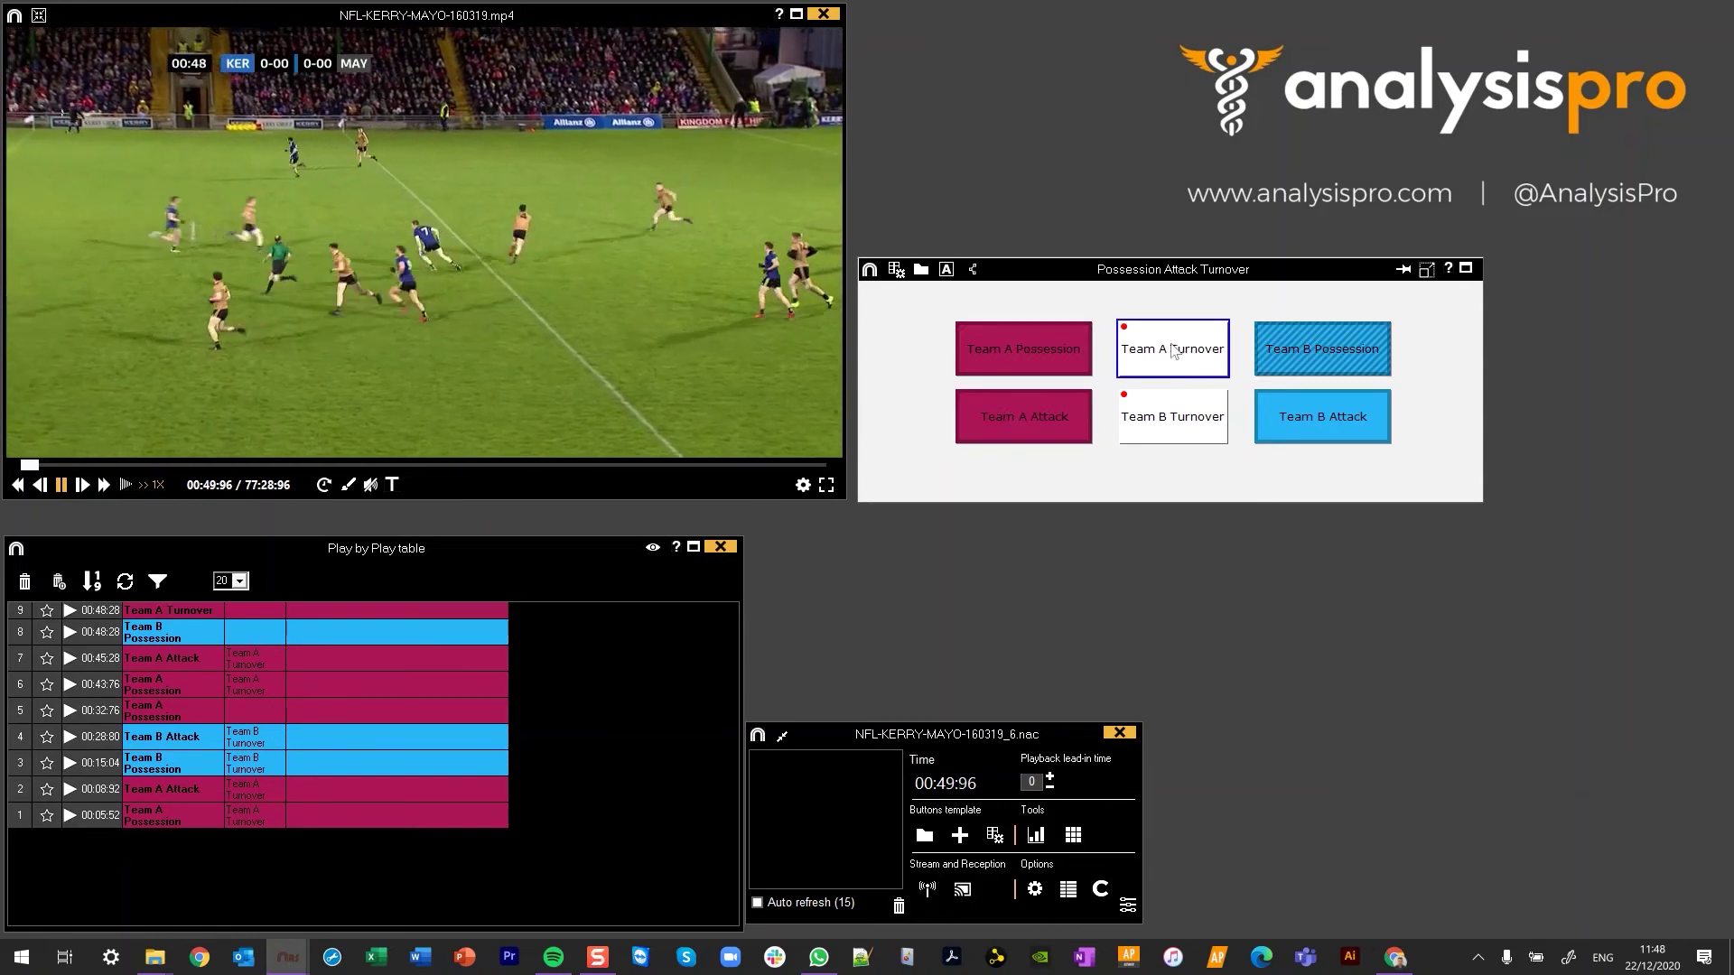
pyautogui.click(1314, 361)
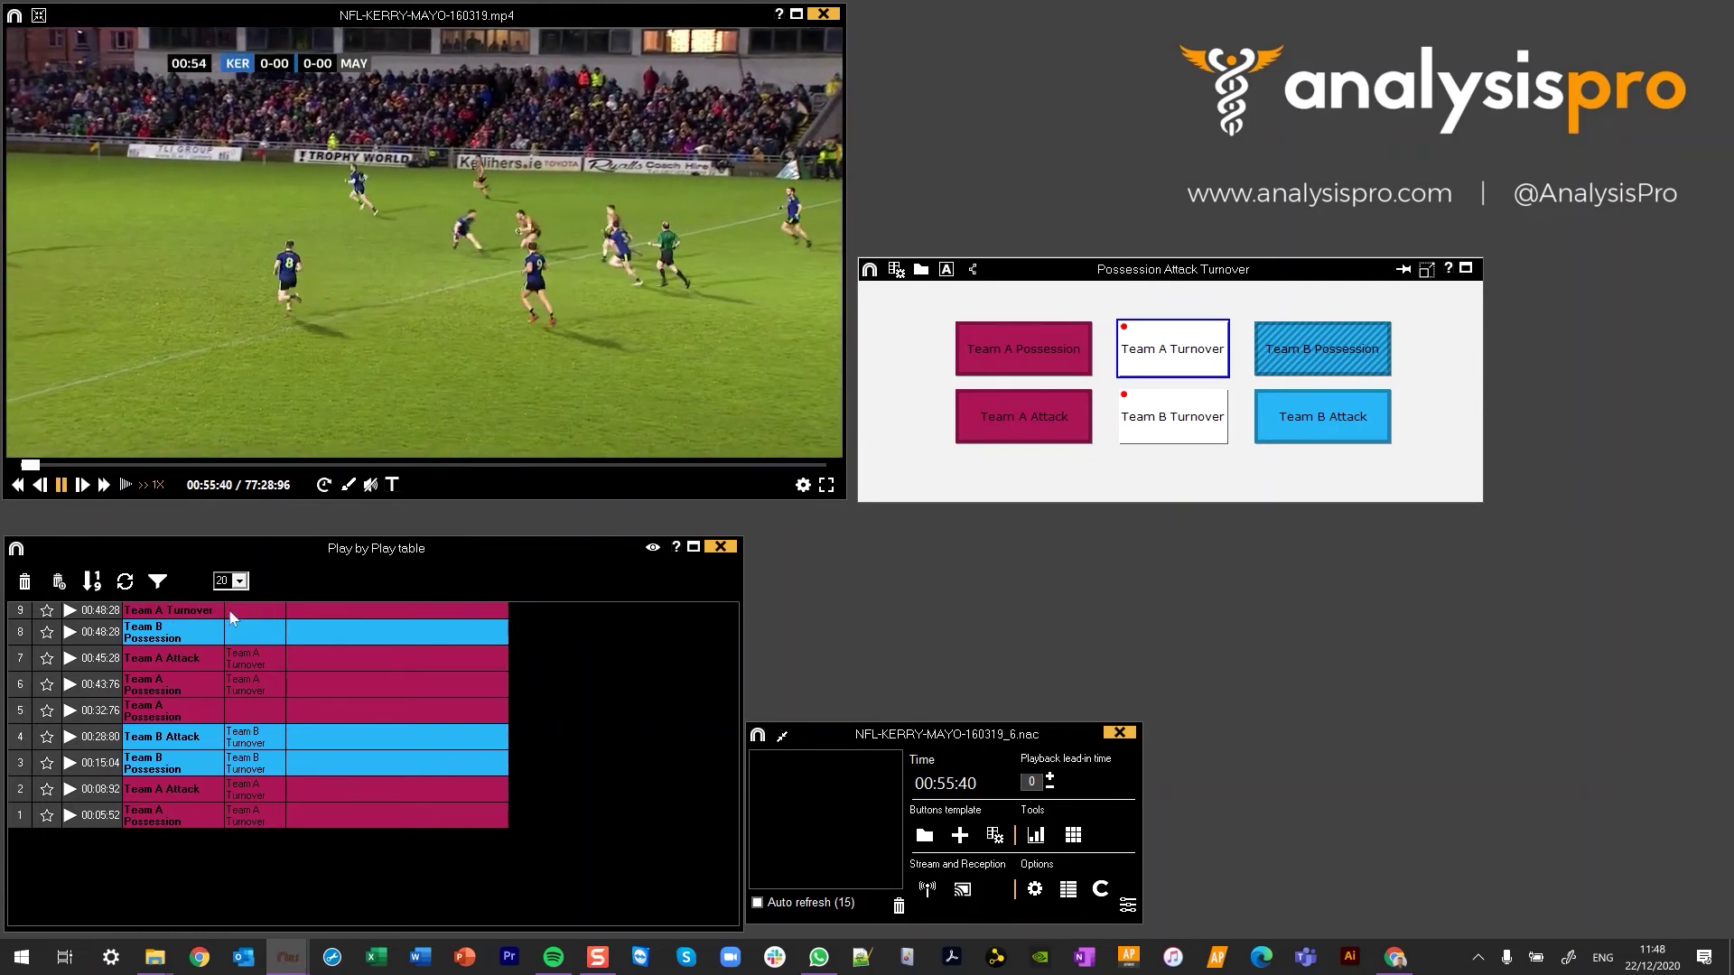
pyautogui.click(1330, 434)
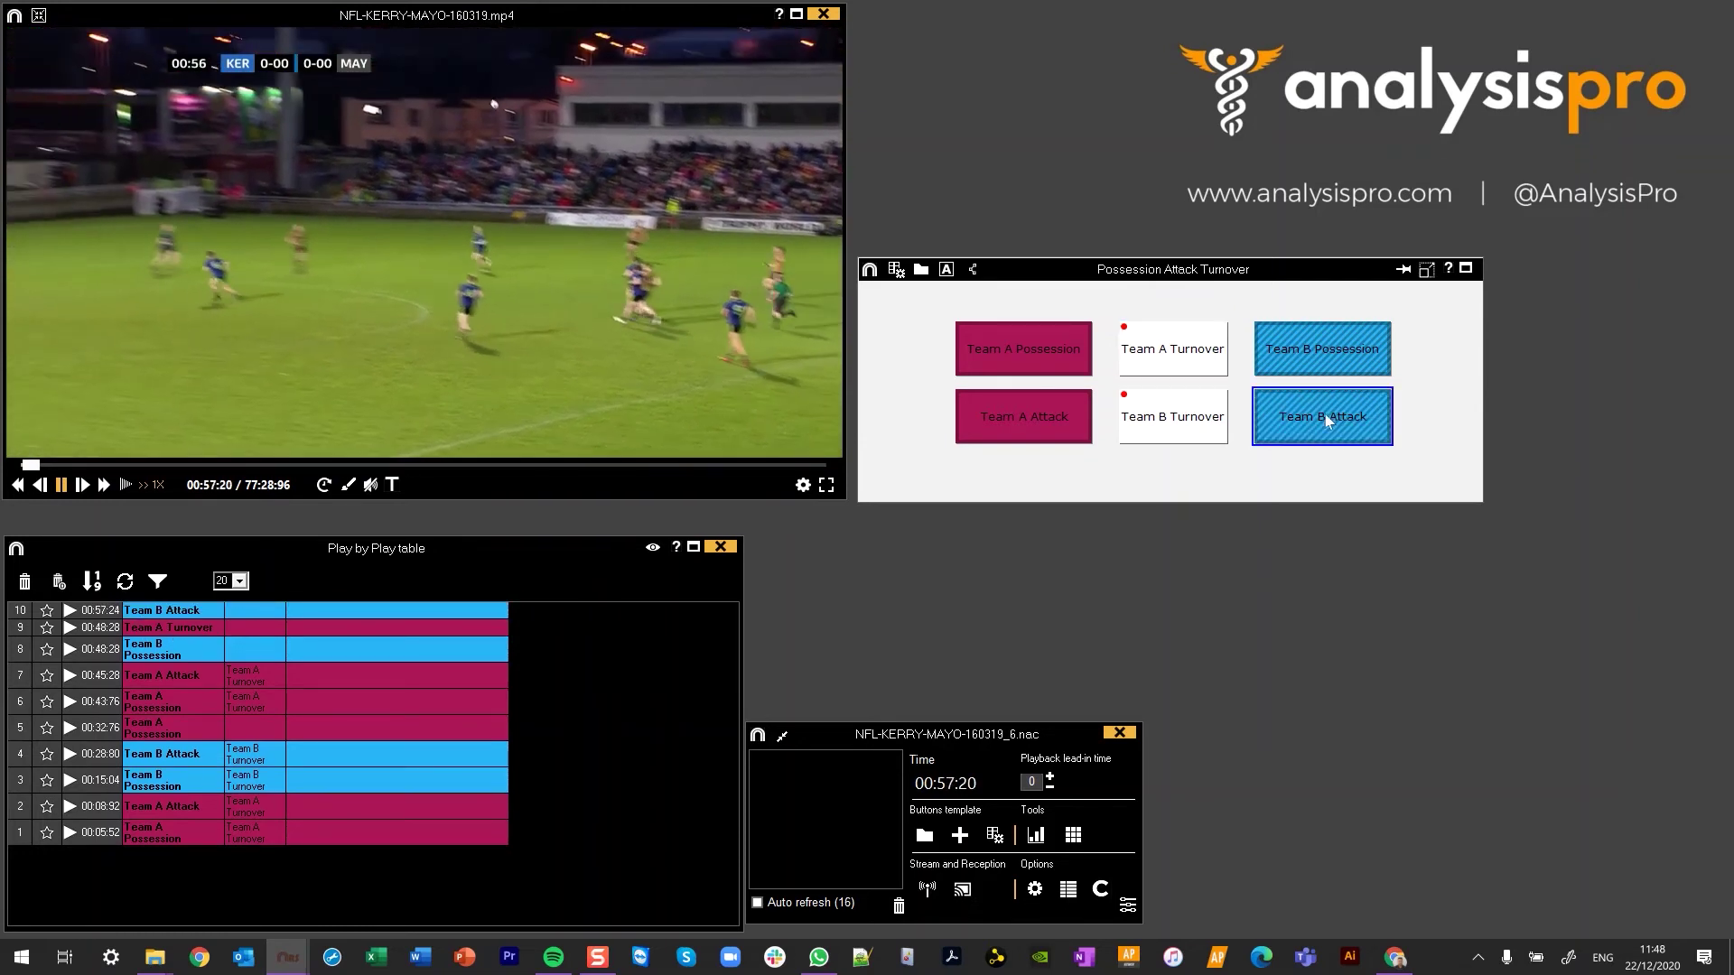
pyautogui.click(1191, 420)
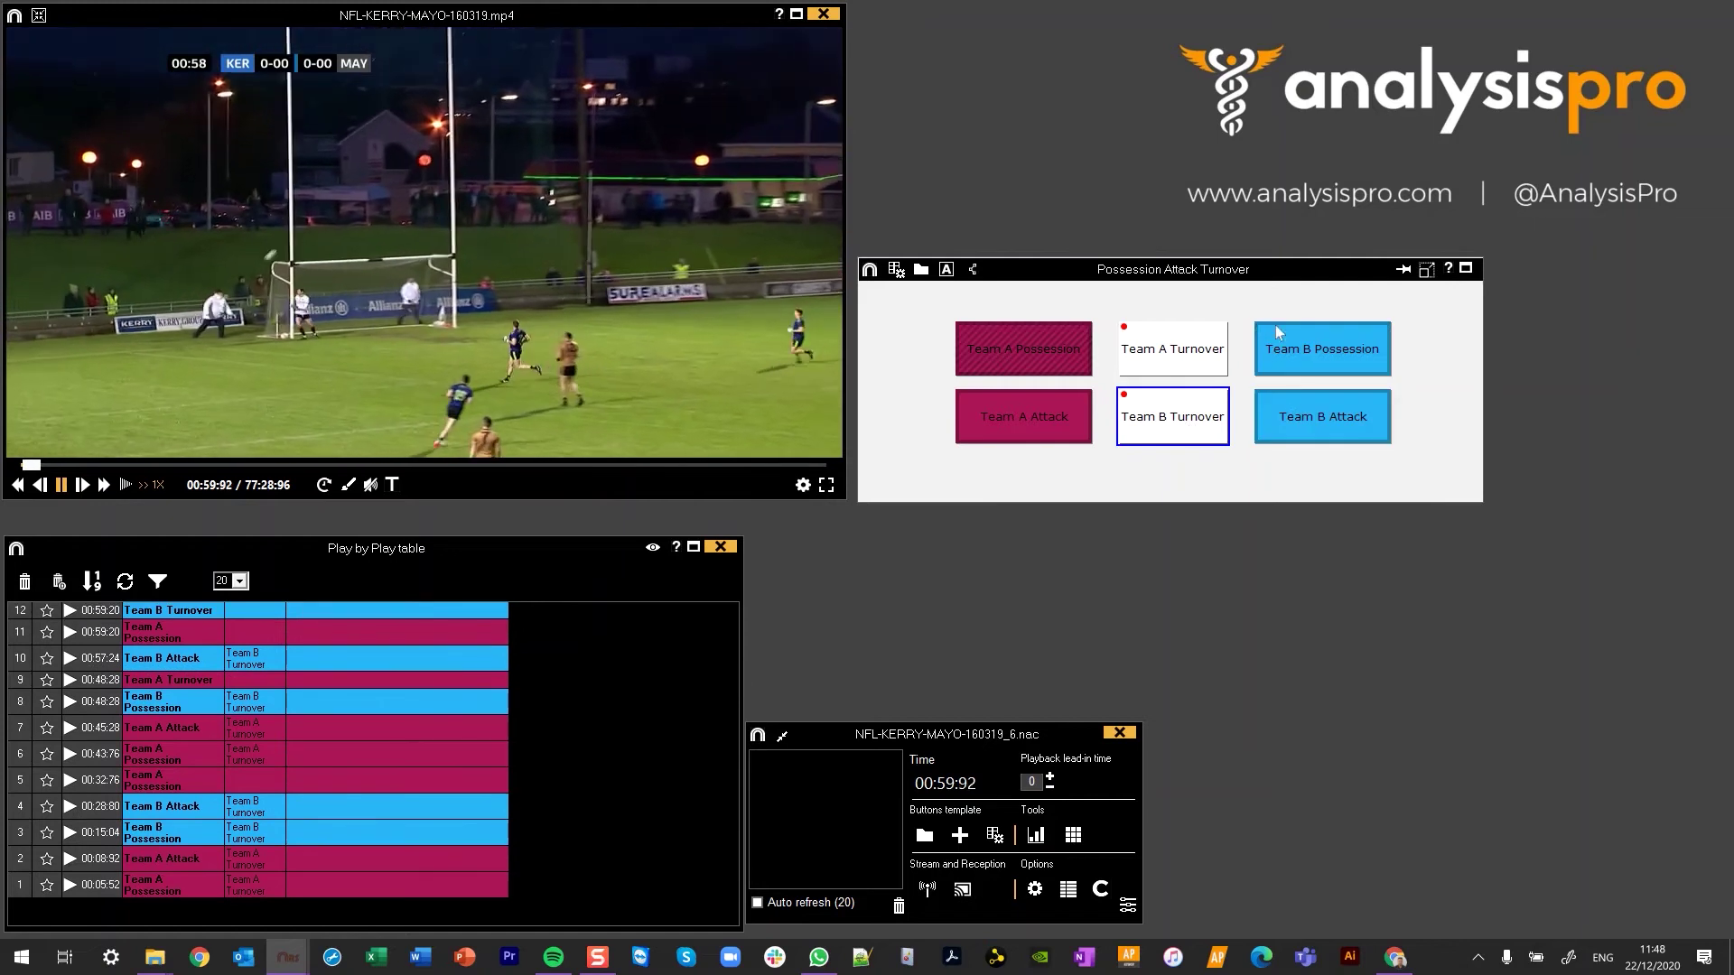
pyautogui.click(1034, 424)
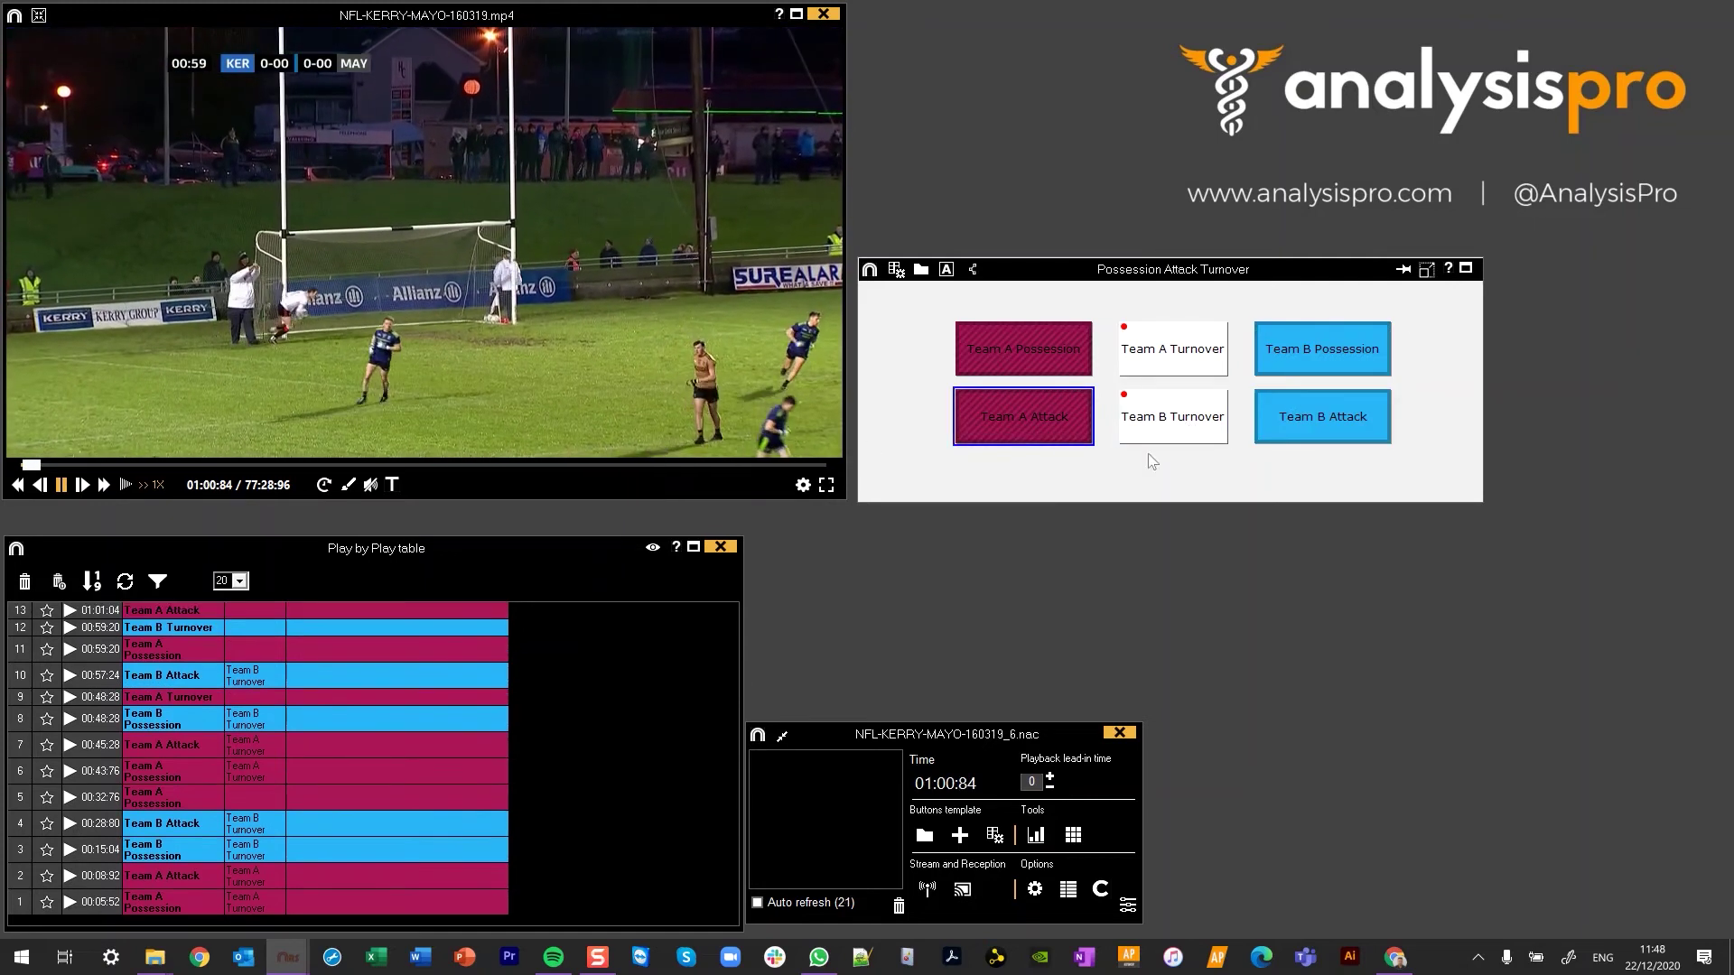
pyautogui.click(1202, 361)
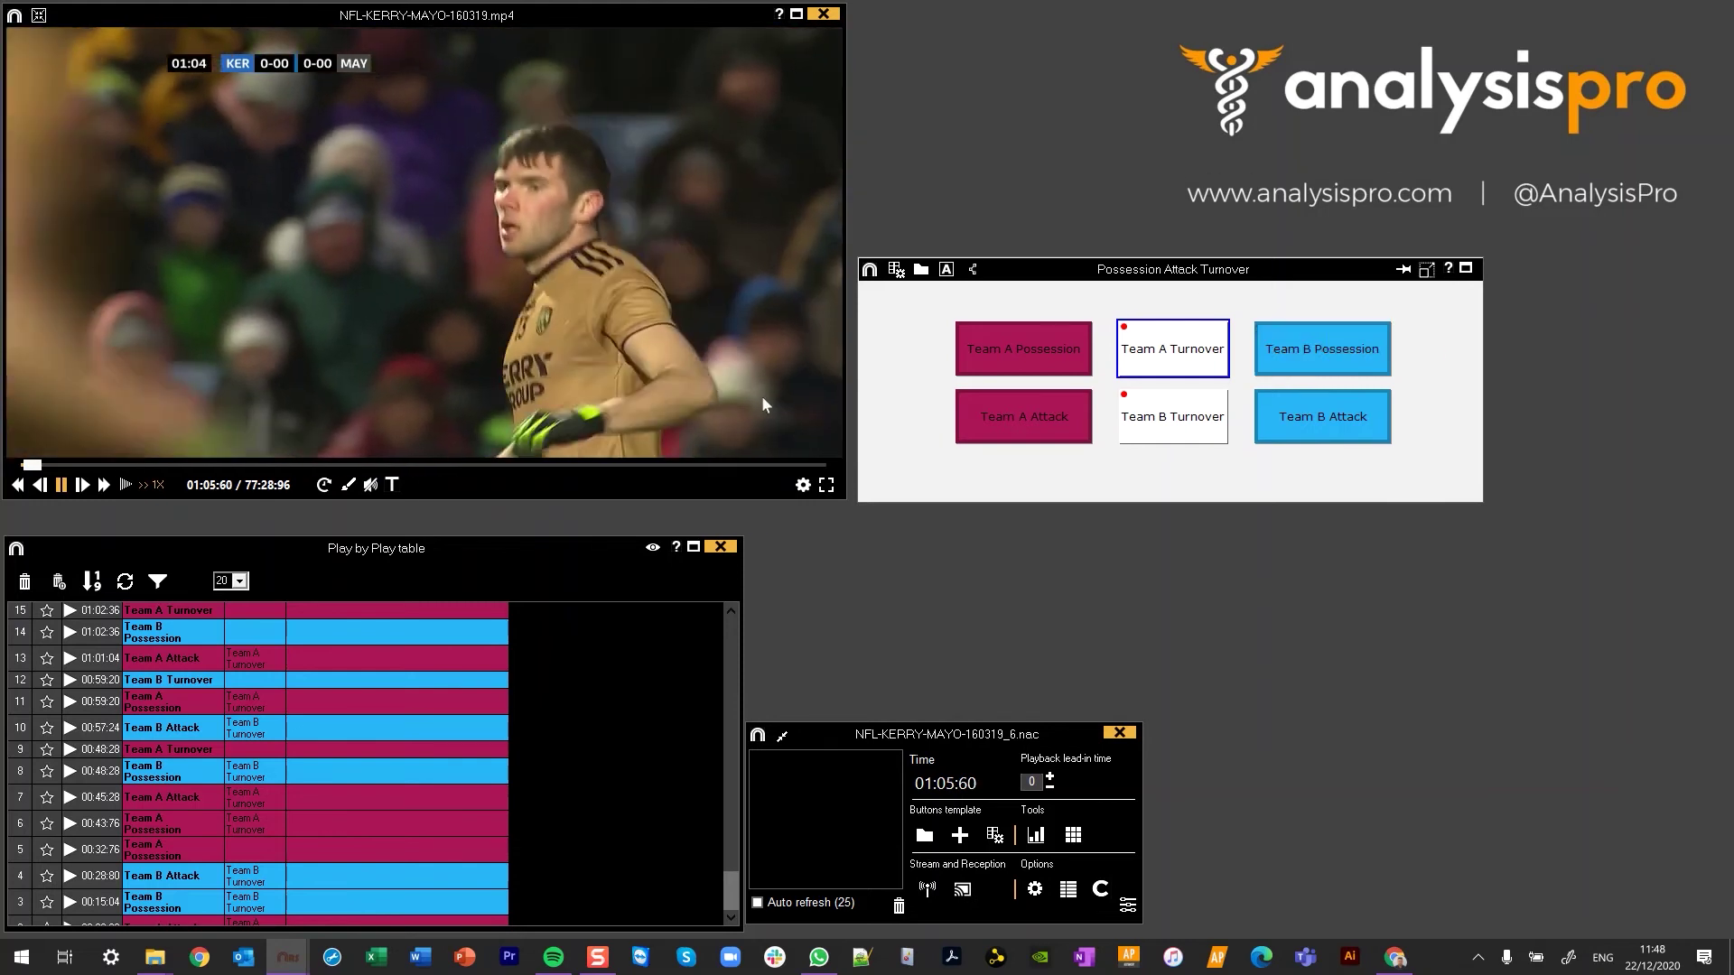
pyautogui.press('space')
pyautogui.click(1123, 904)
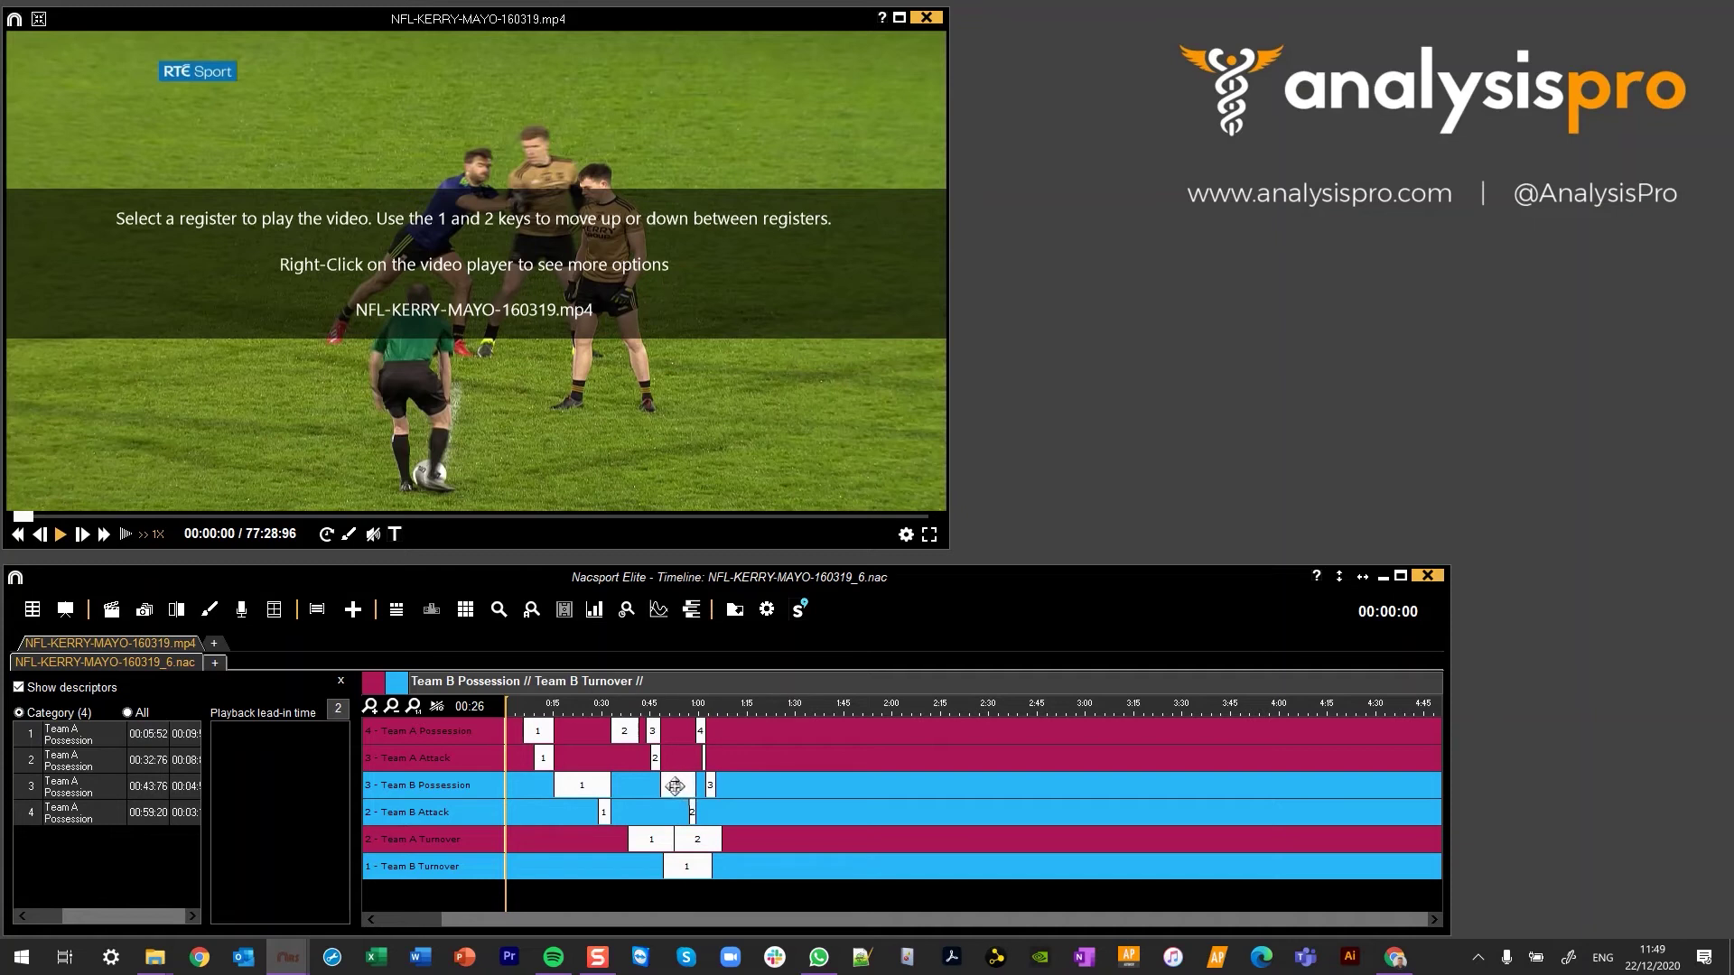
# - Play the second Team B Possession, Attack and Team B Turnover clips, then show the Full matrix
pyautogui.click(681, 786)
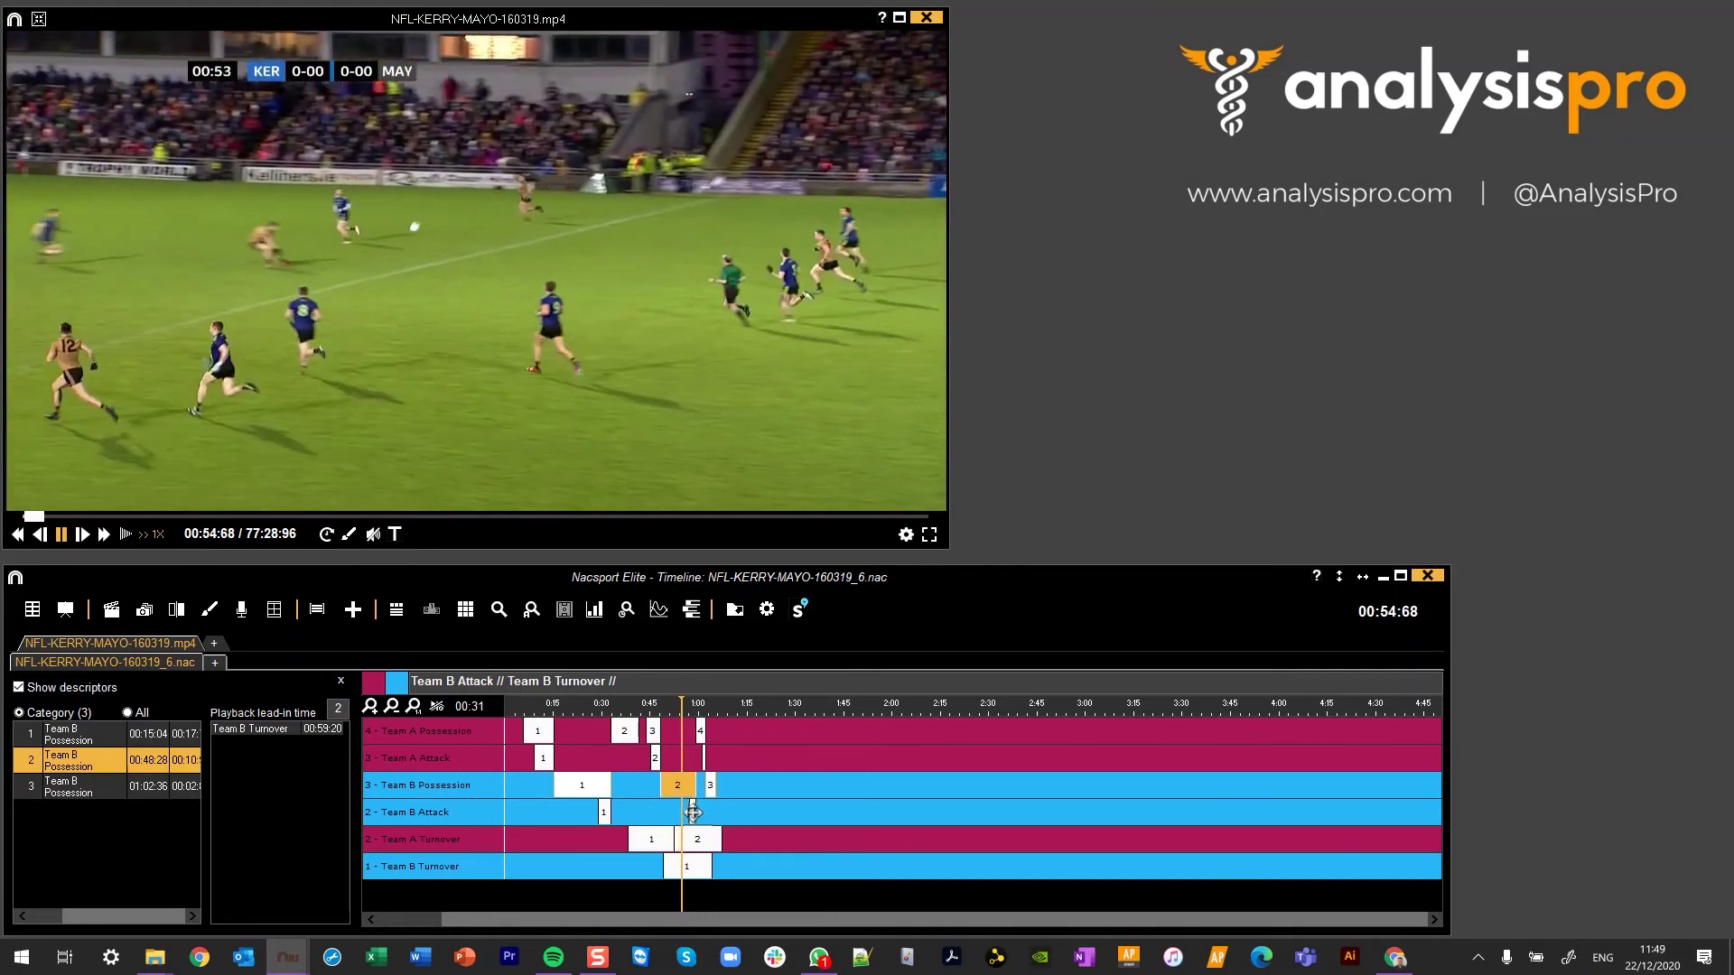
pyautogui.click(693, 811)
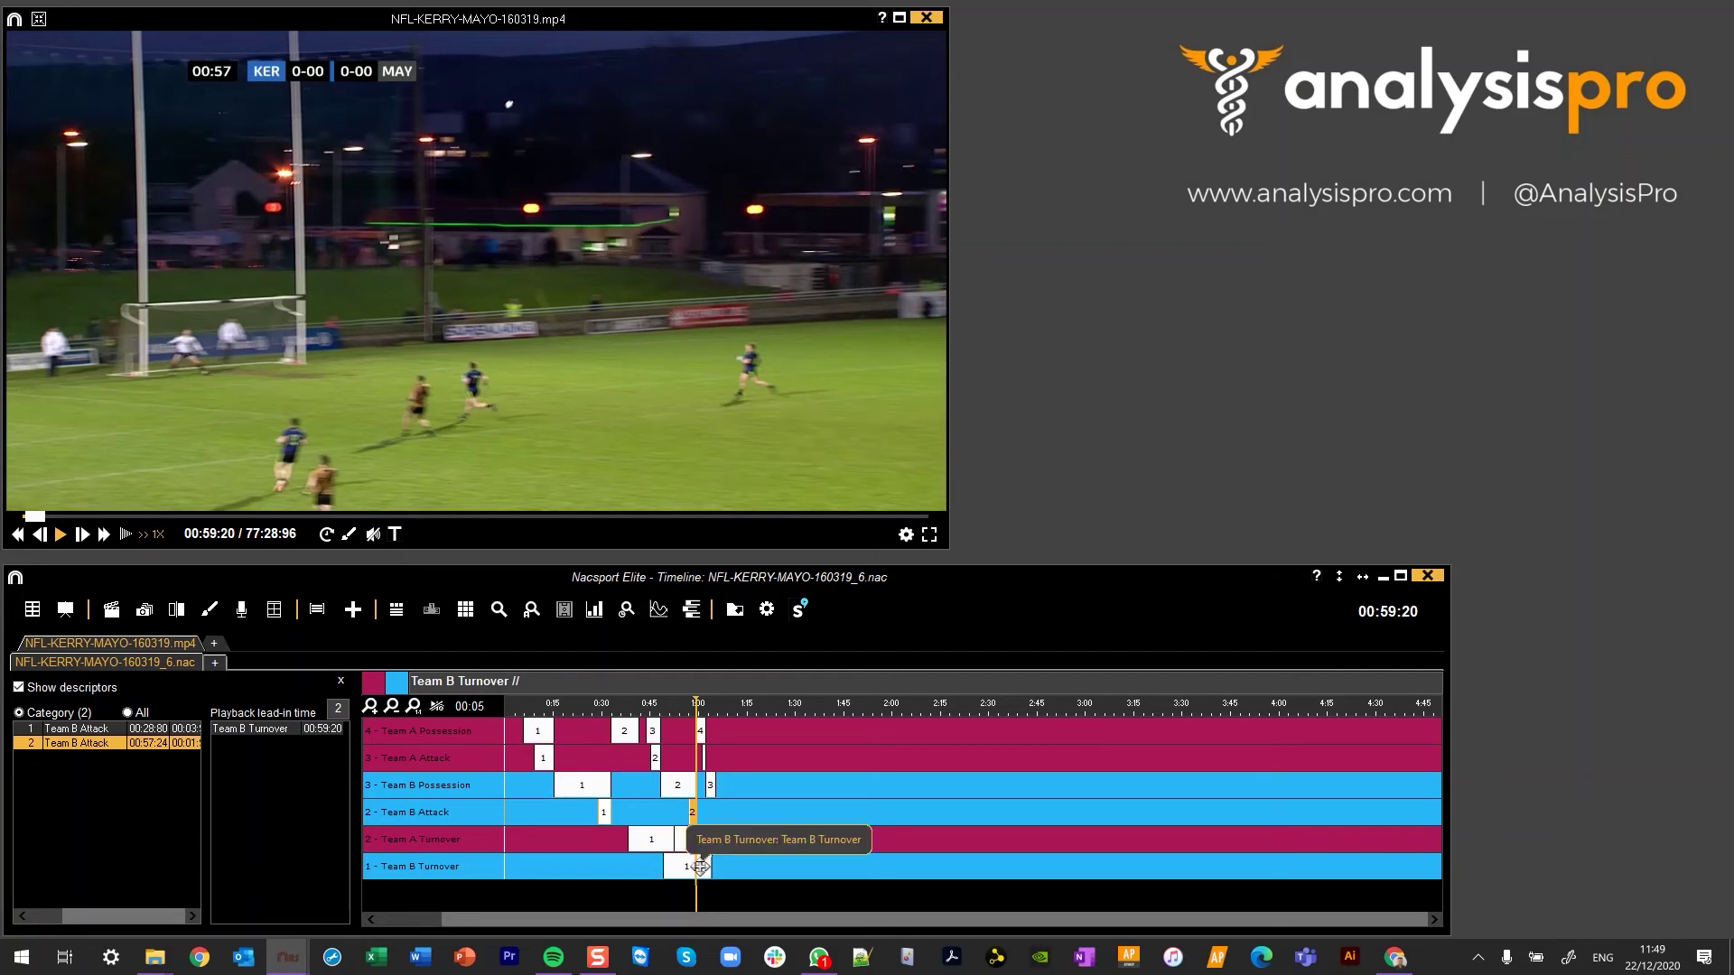
pyautogui.click(700, 867)
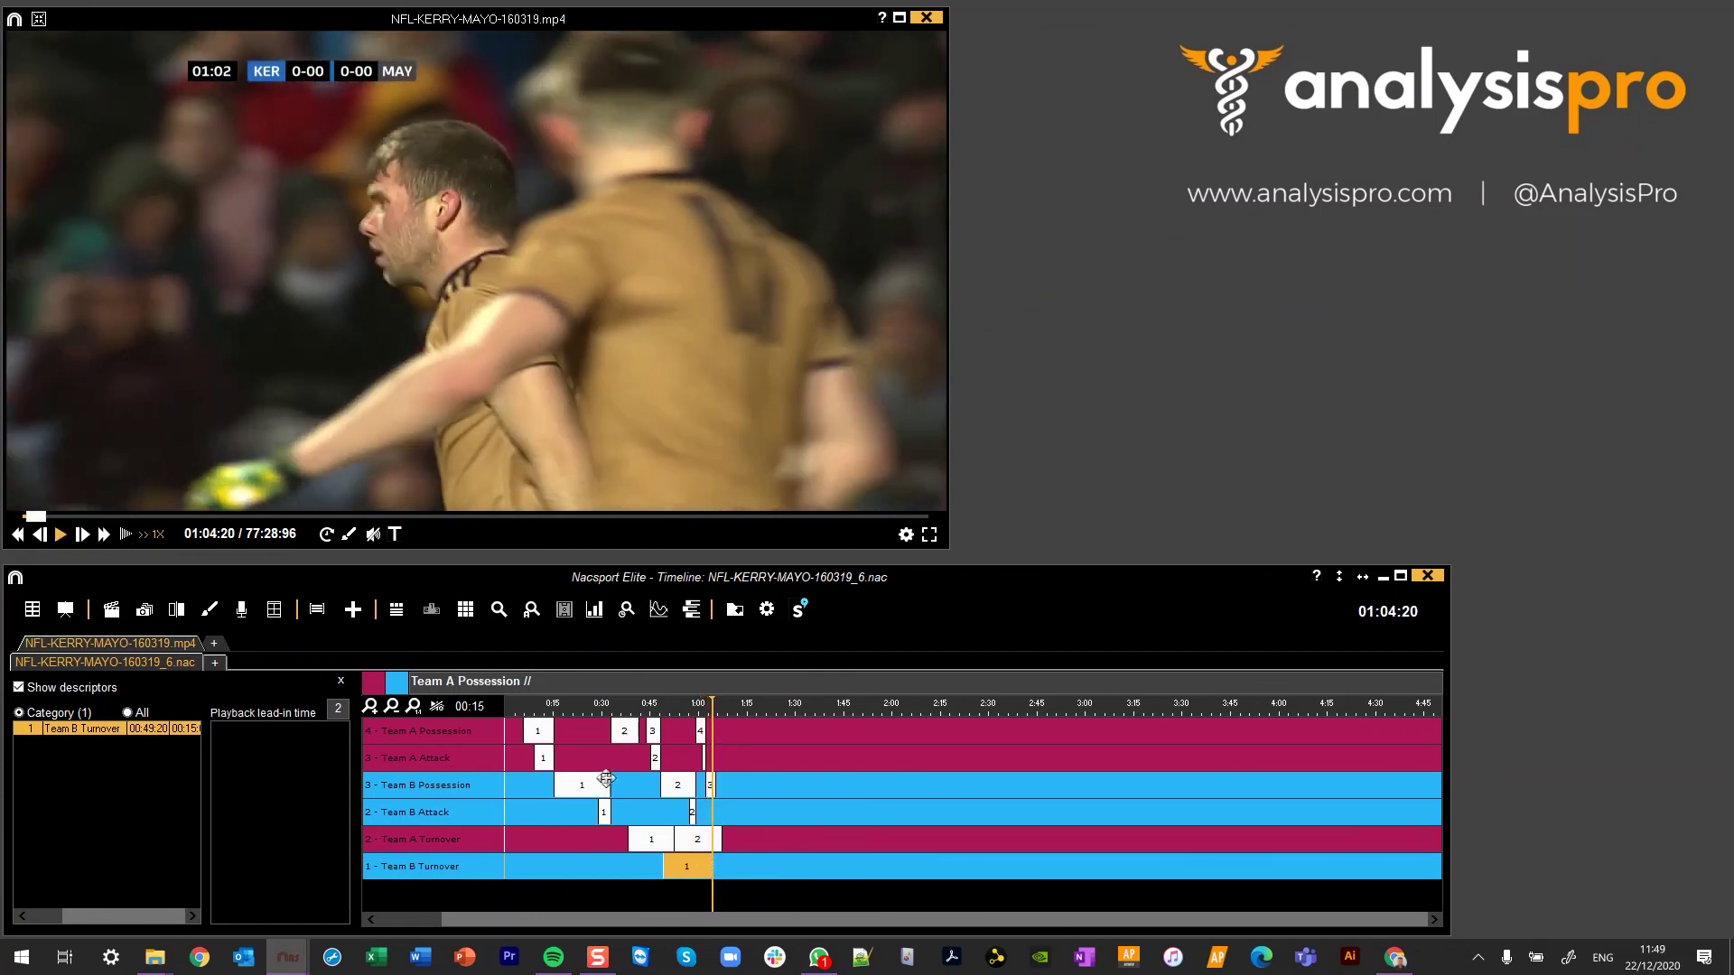
pyautogui.click(466, 611)
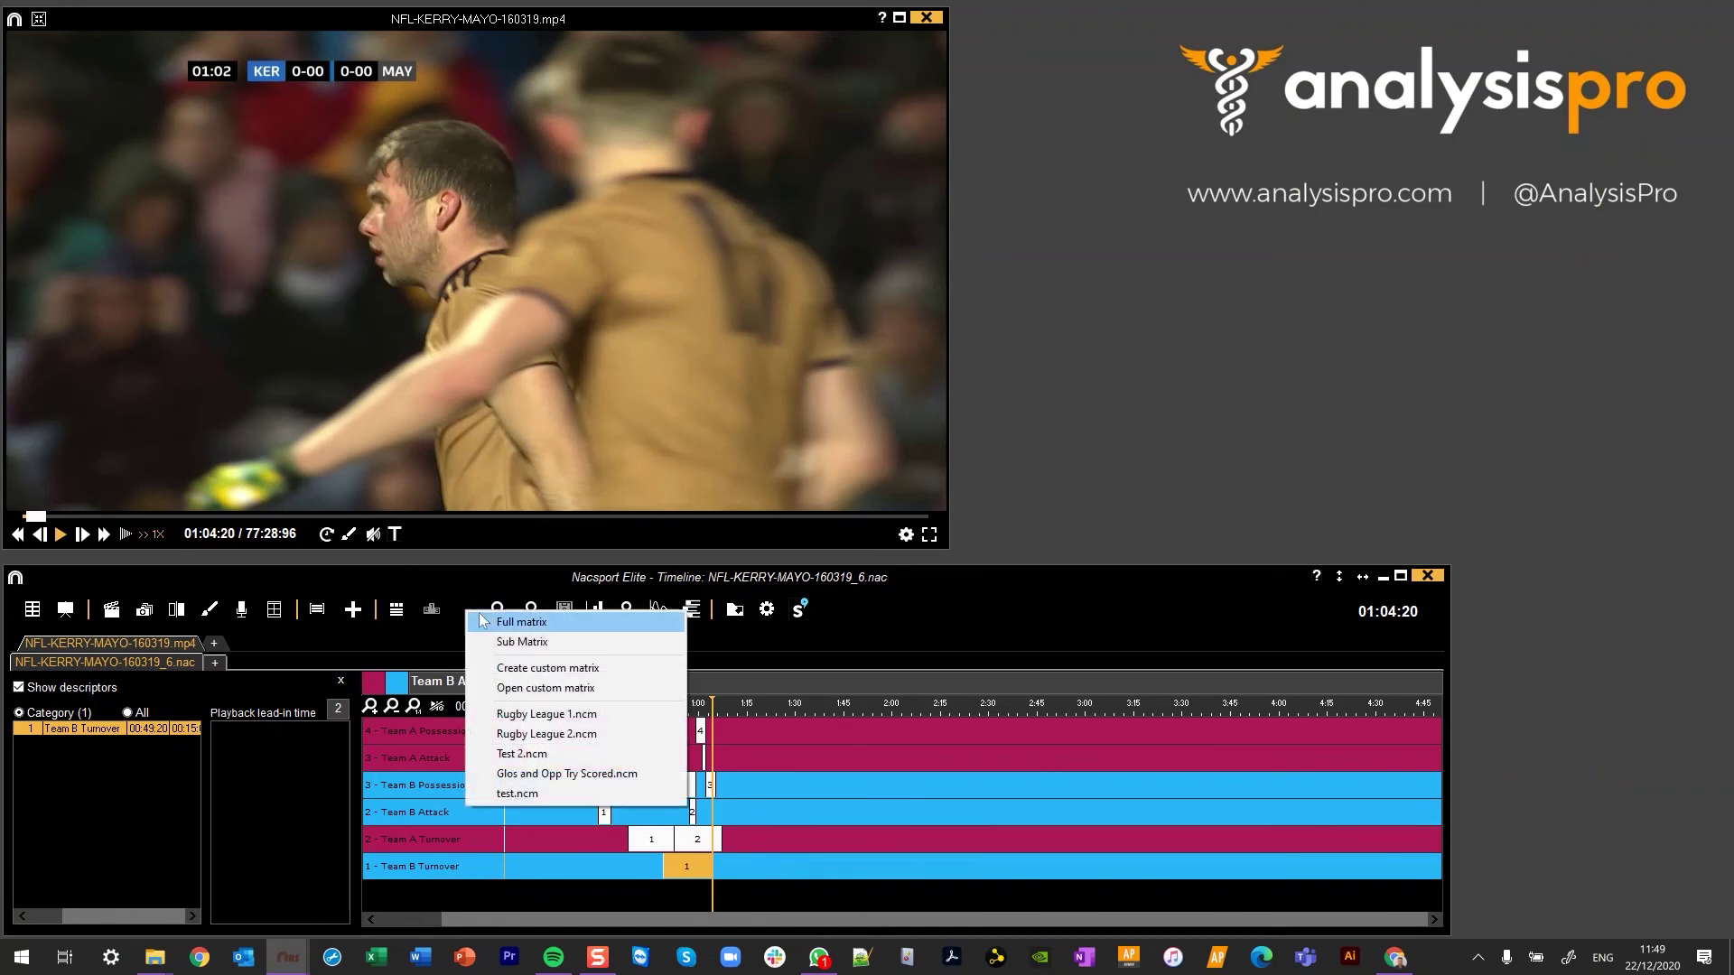
pyautogui.click(492, 622)
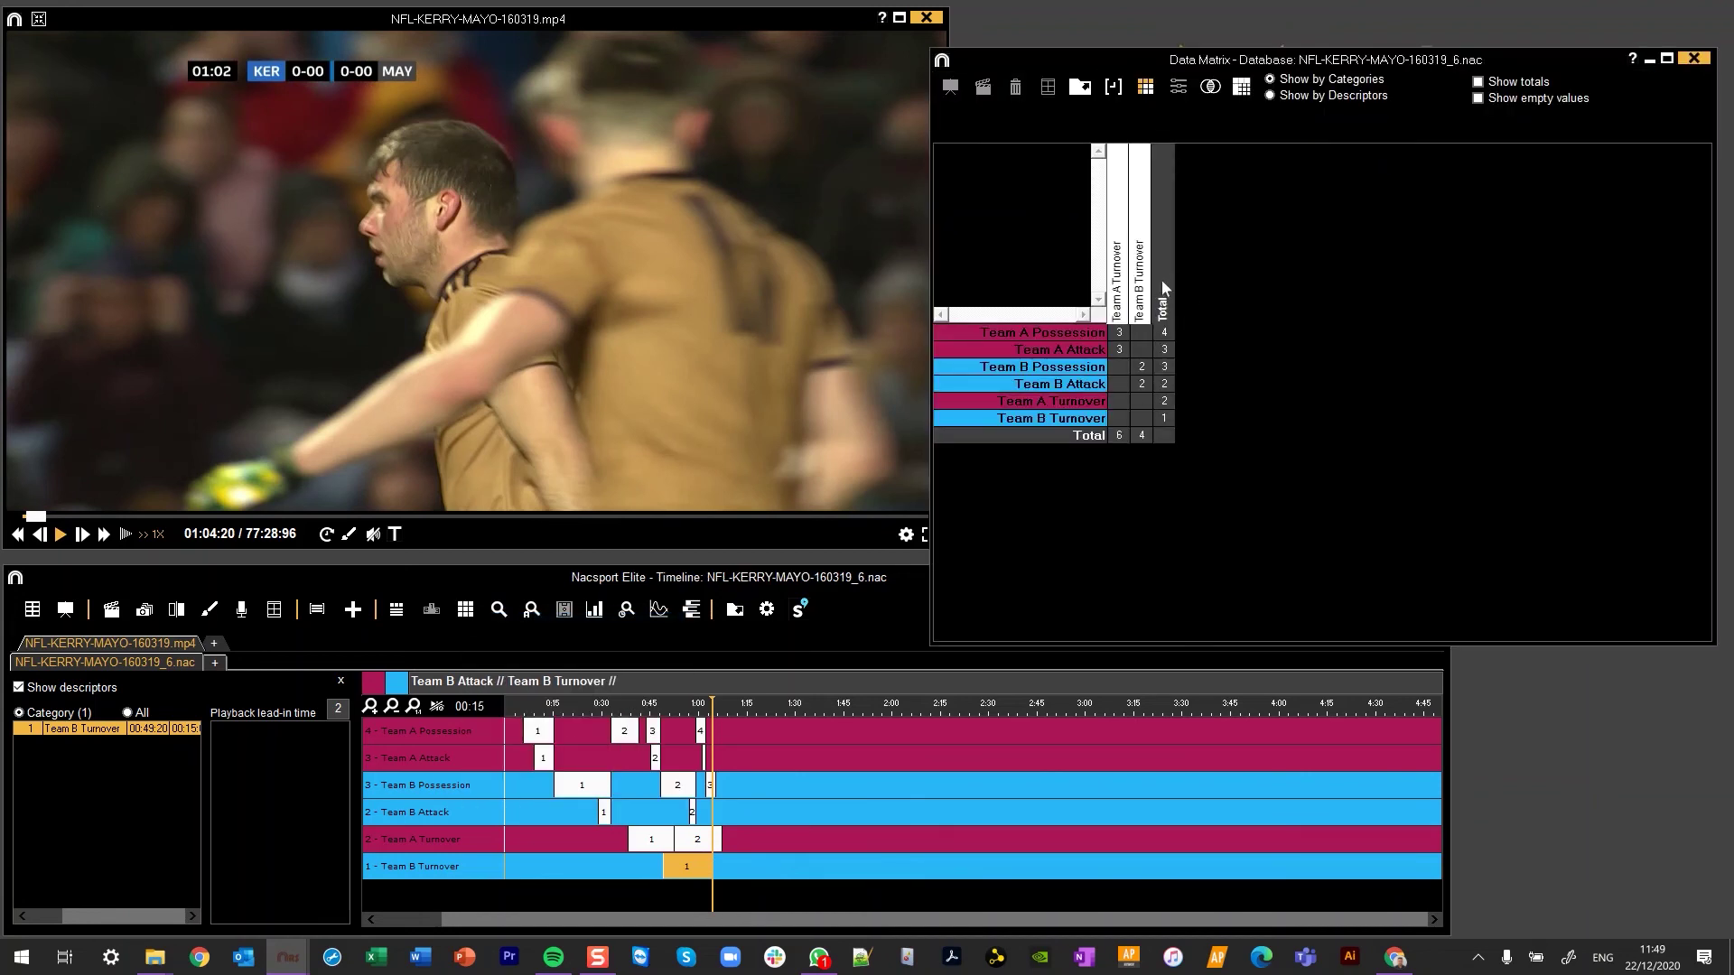